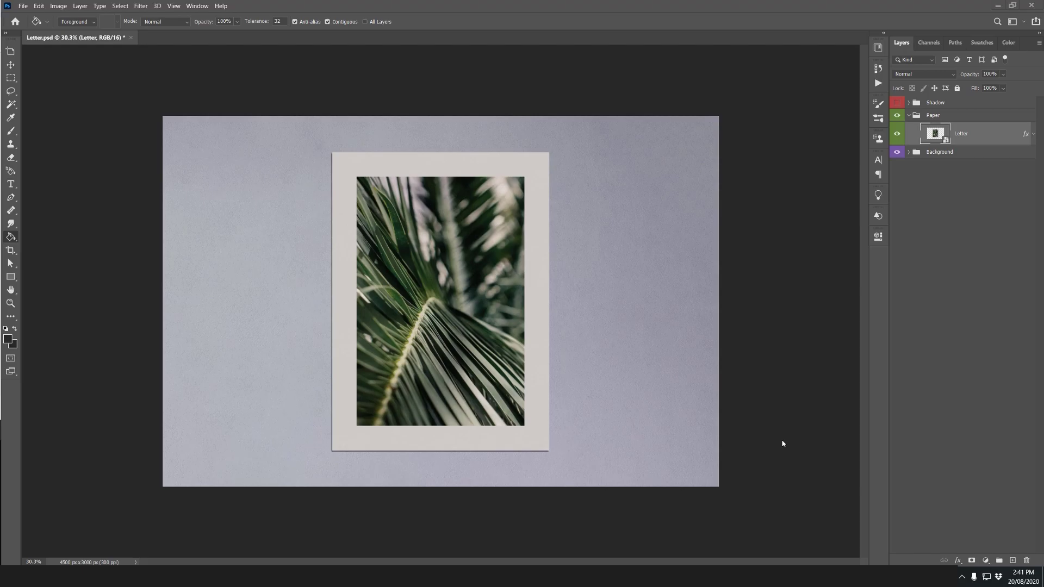
Zoom in on the paper mock-up to inspect the palm-leaf print
scroll(345, 220, up, 3)
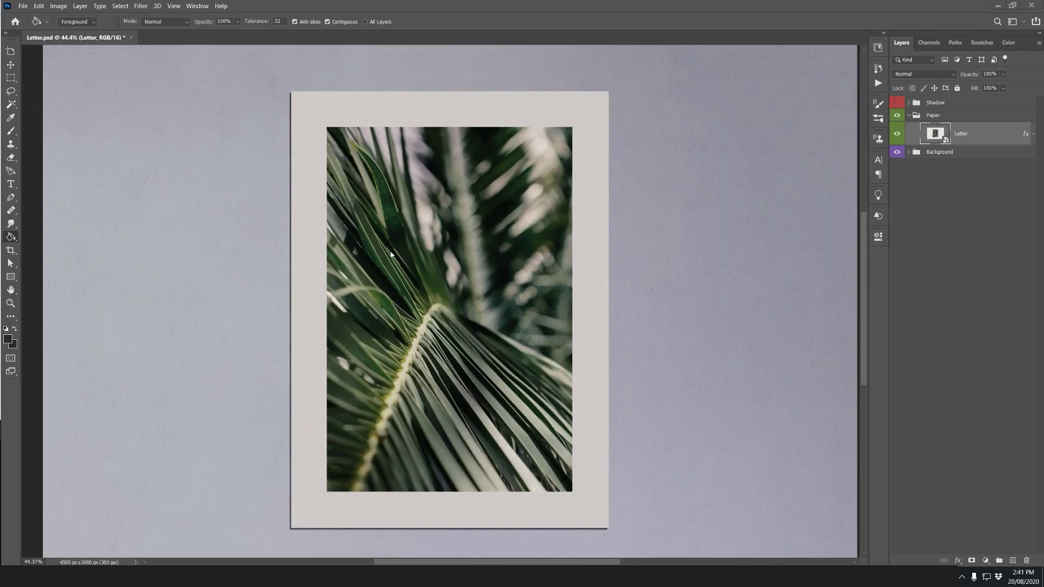
scroll(493, 379, up, 3)
scroll(334, 196, down, 3)
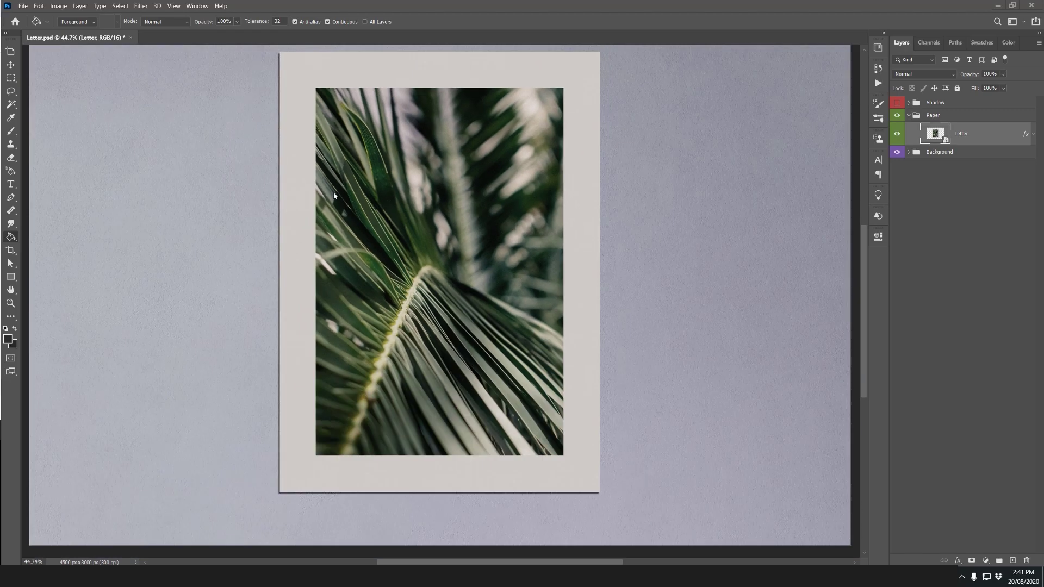
Open the Letter smart object's contents and hide the Hue/Saturation 1 adjustment
double_click(934, 133)
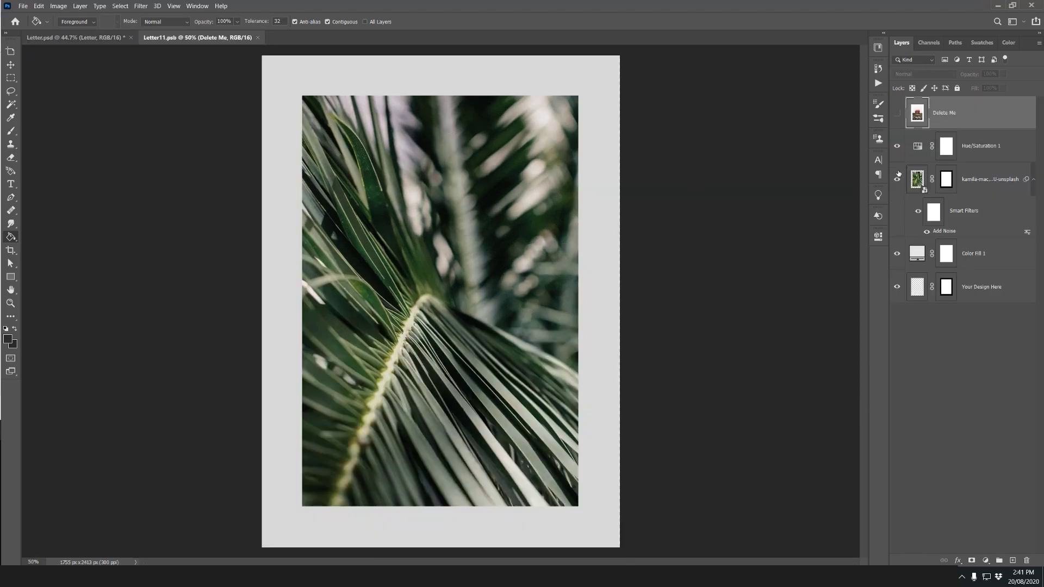
click(897, 148)
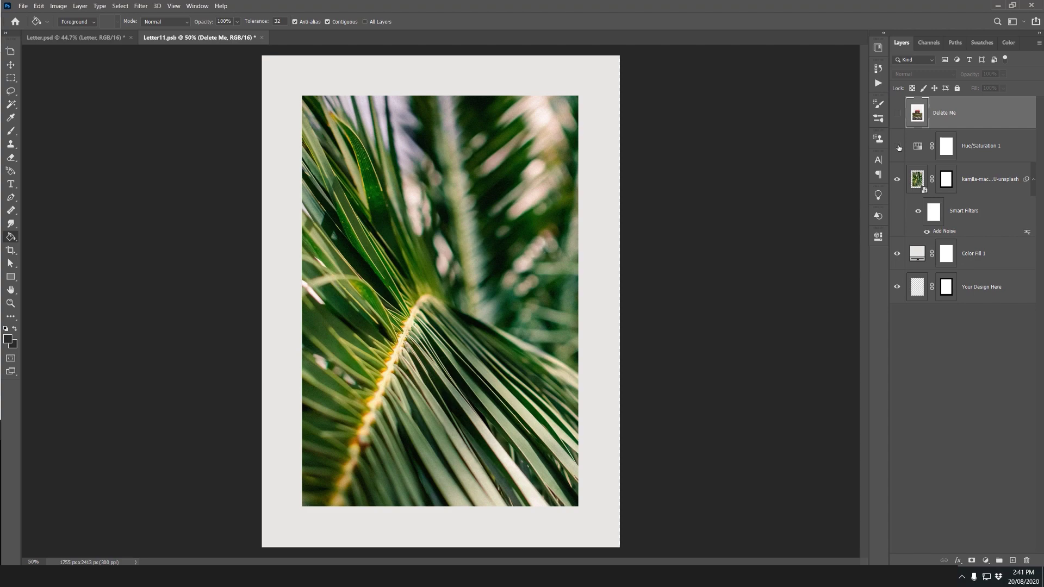
scroll(419, 281, up, 3)
scroll(419, 280, up, 2)
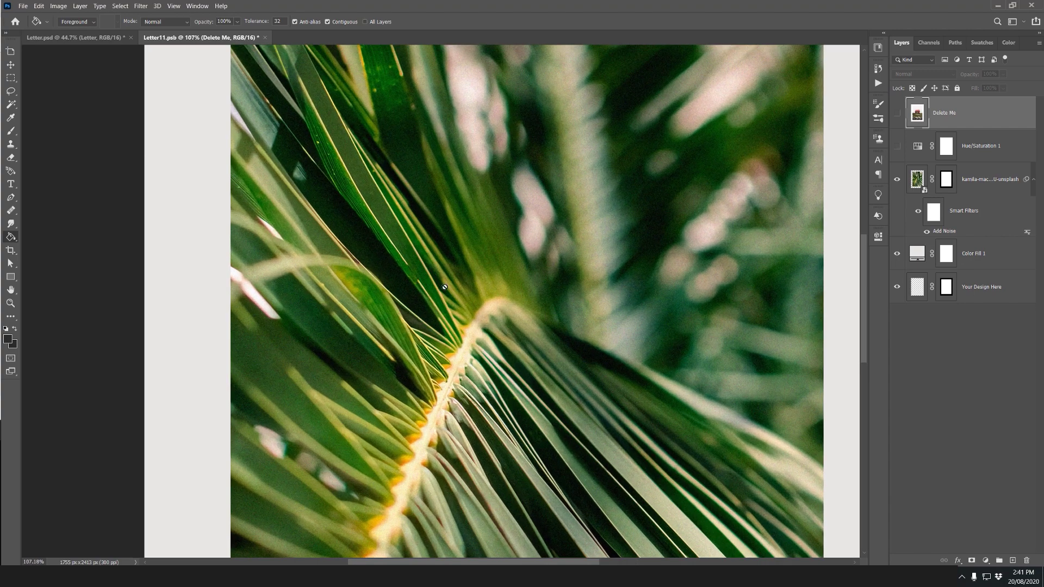
Move Hue/Saturation 1 below the palm photo layer, then select the photo layer
click(915, 220)
scroll(446, 306, down, 3)
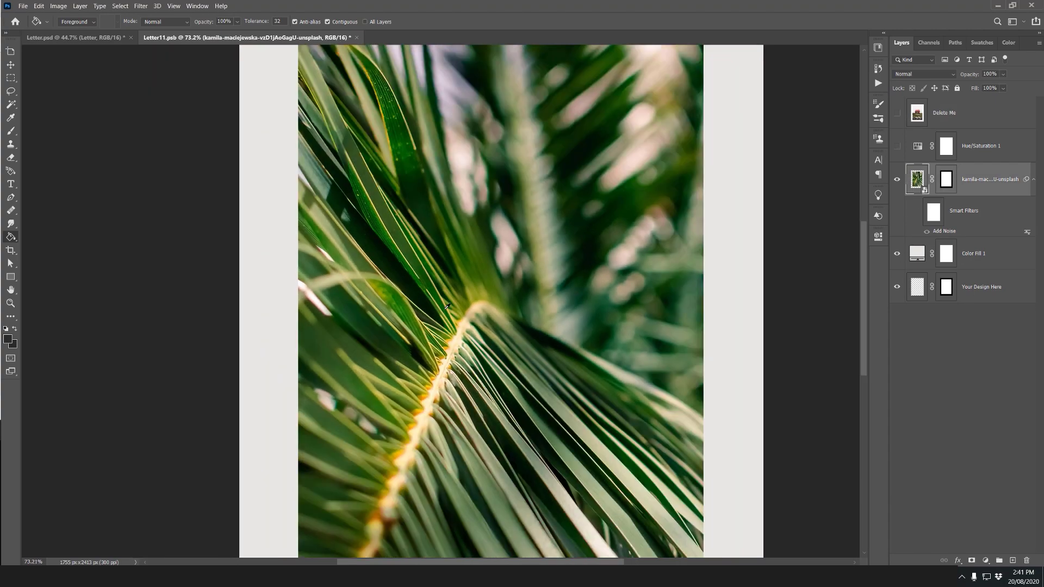
scroll(579, 285, down, 1)
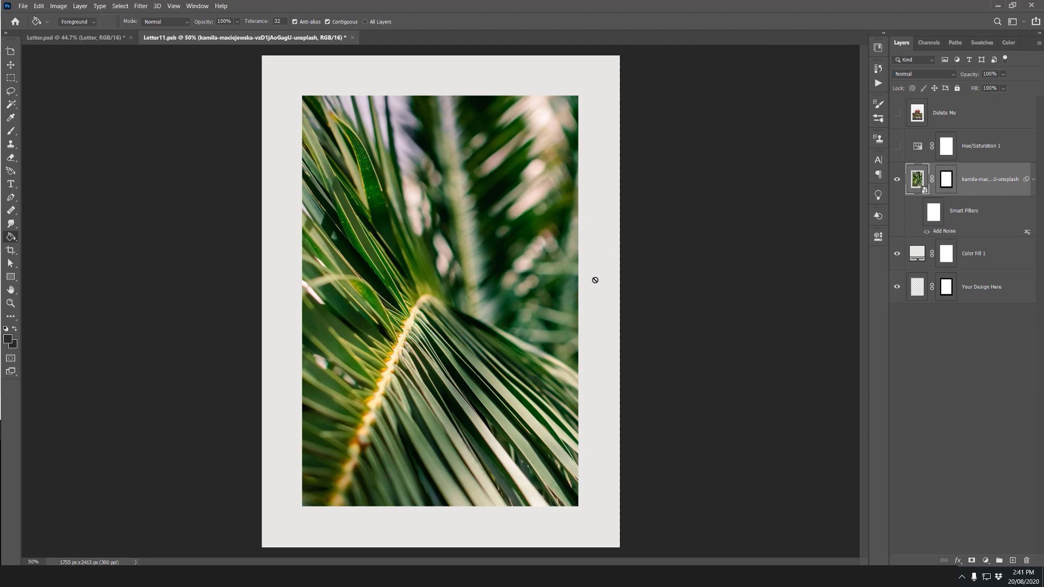
click(897, 253)
drag(984, 158, 995, 239)
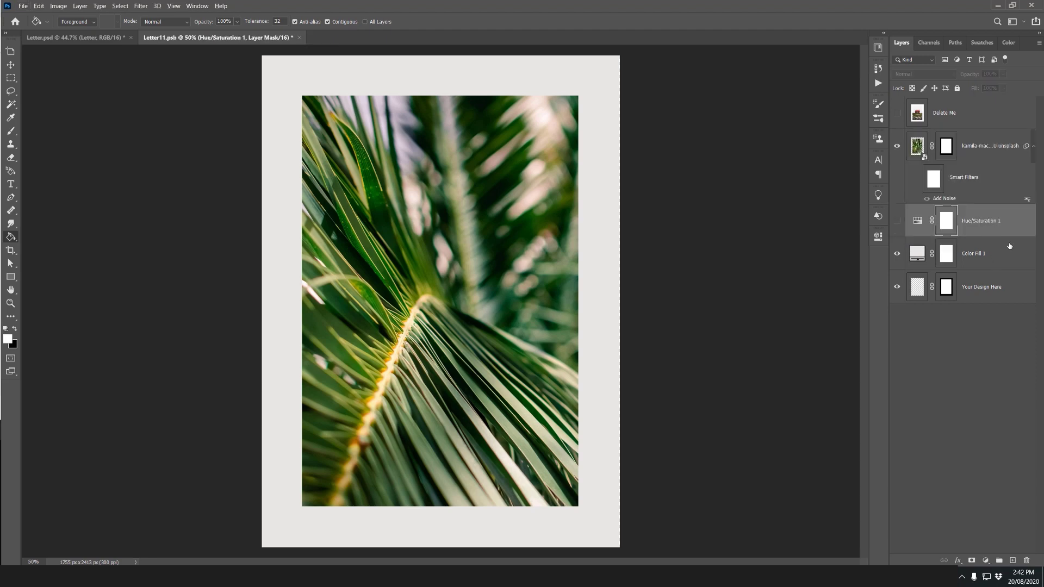
click(988, 321)
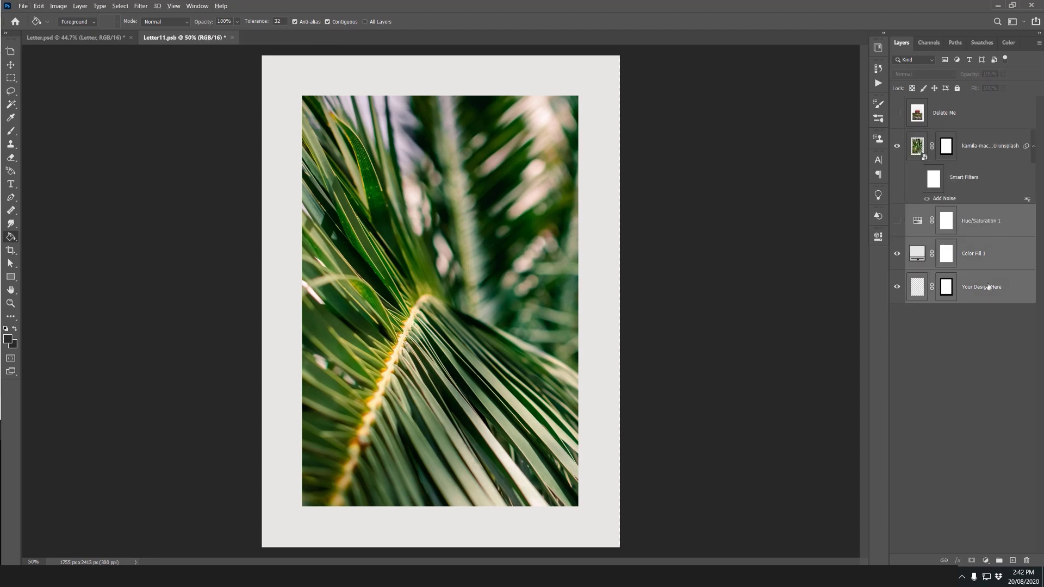
click(977, 143)
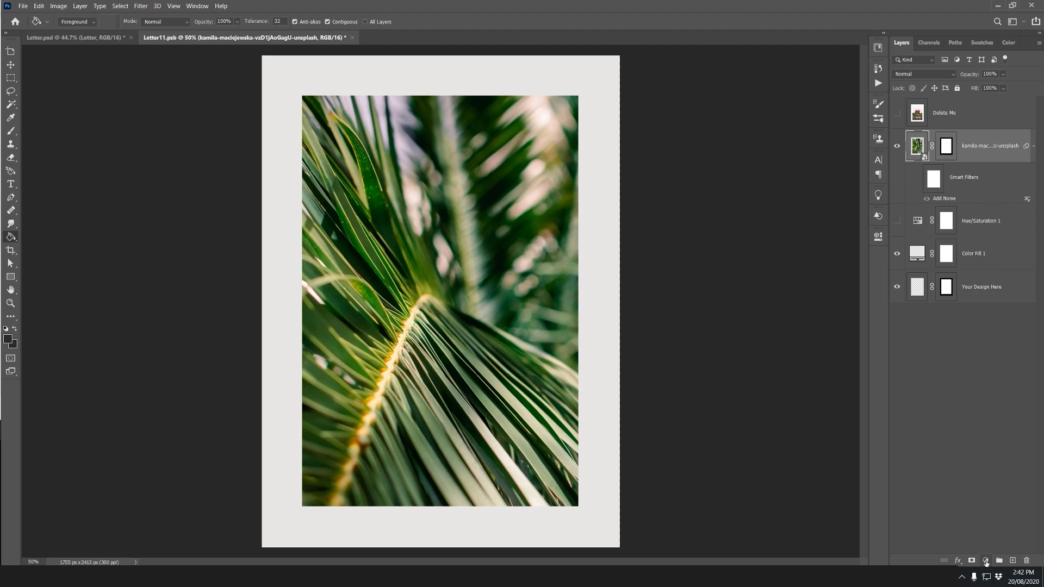
Add a Hue/Saturation adjustment above the palm photo and float its Properties panel
click(986, 561)
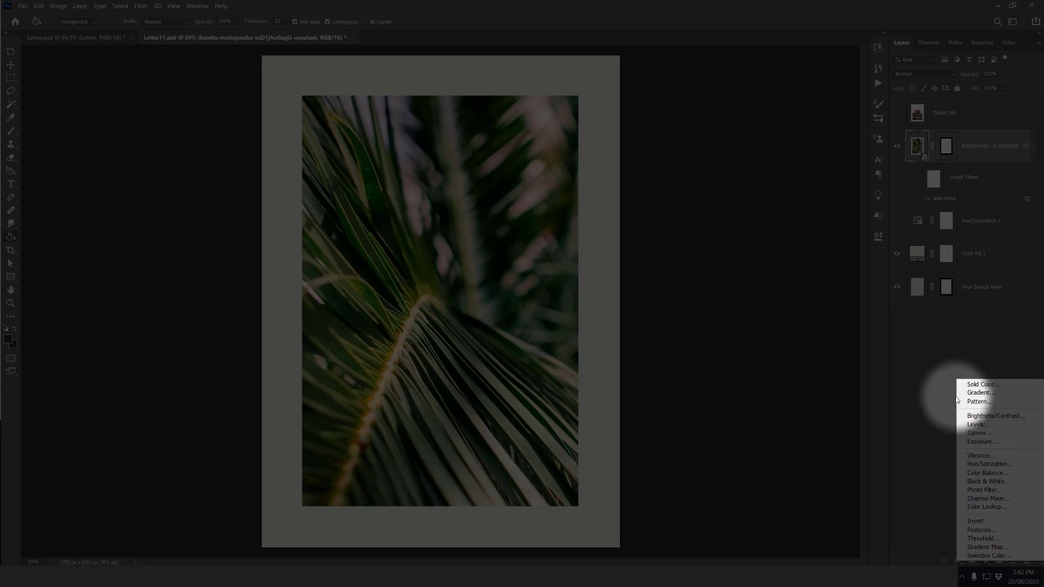
click(991, 464)
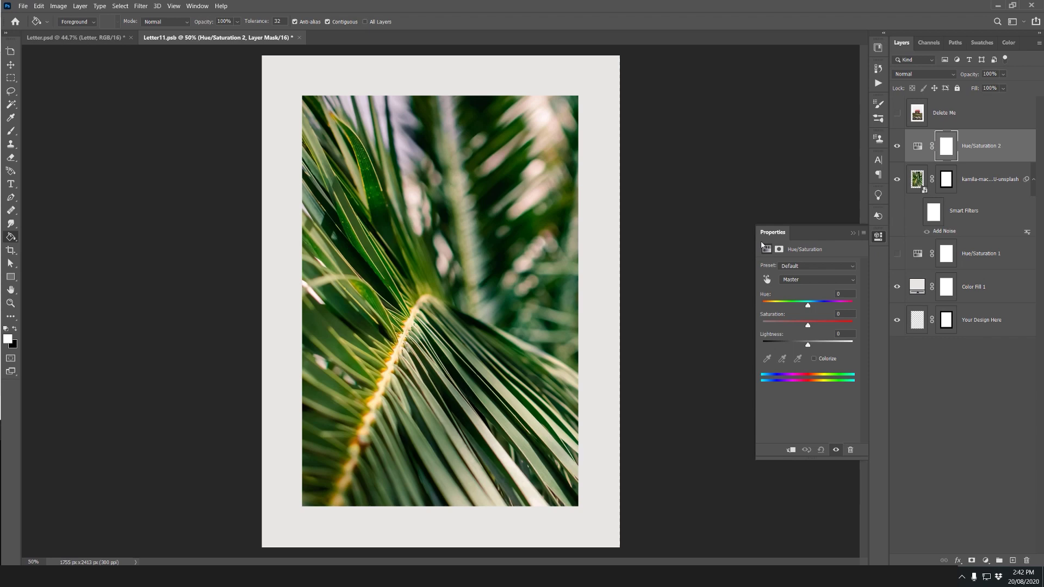
drag(878, 237, 651, 156)
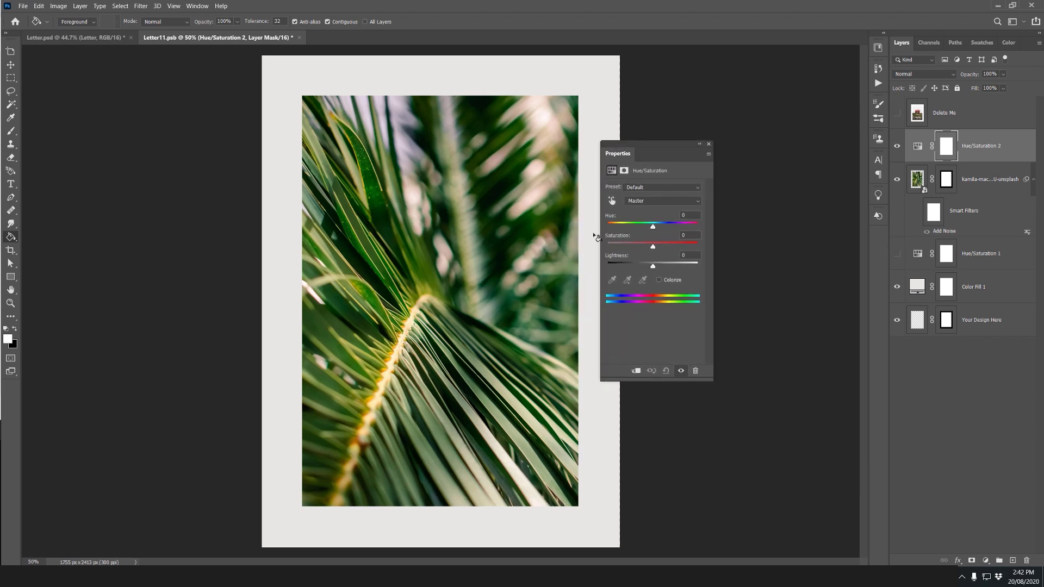
Set the adjustment's Saturation to -52 and Lightness to -8
scroll(522, 245, up, 1)
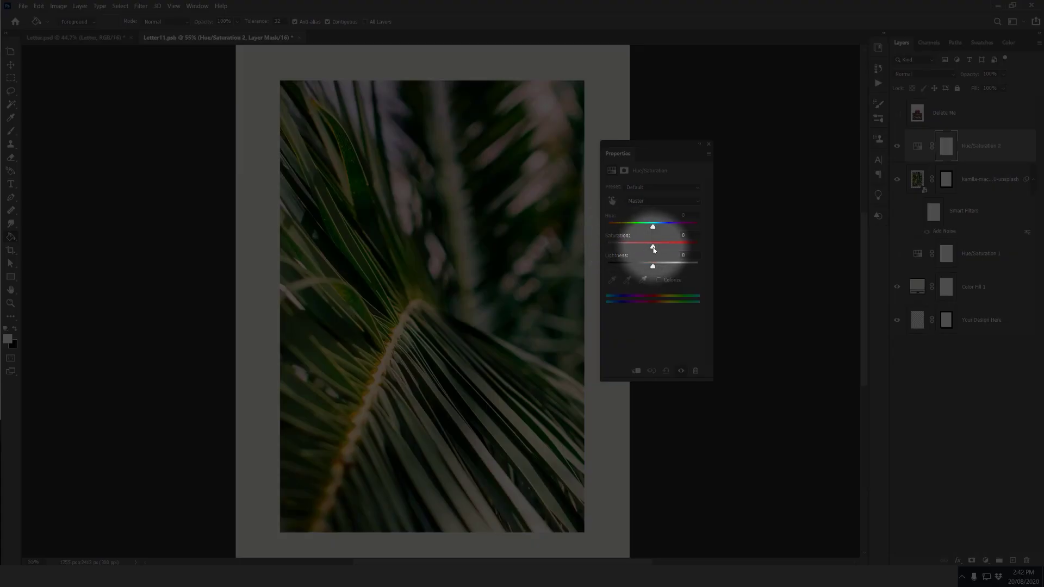
drag(653, 247, 631, 246)
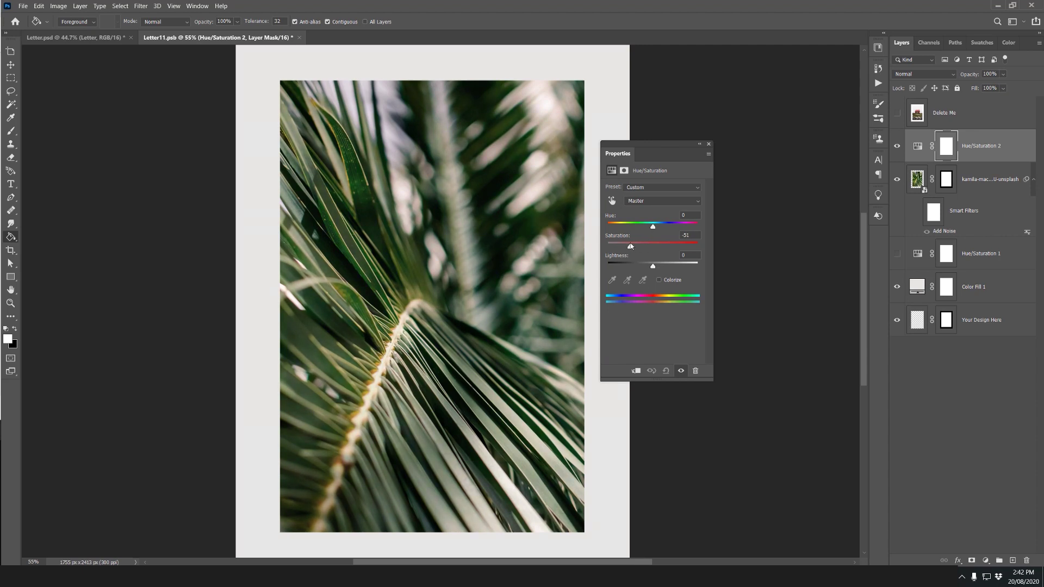
drag(631, 246, 651, 267)
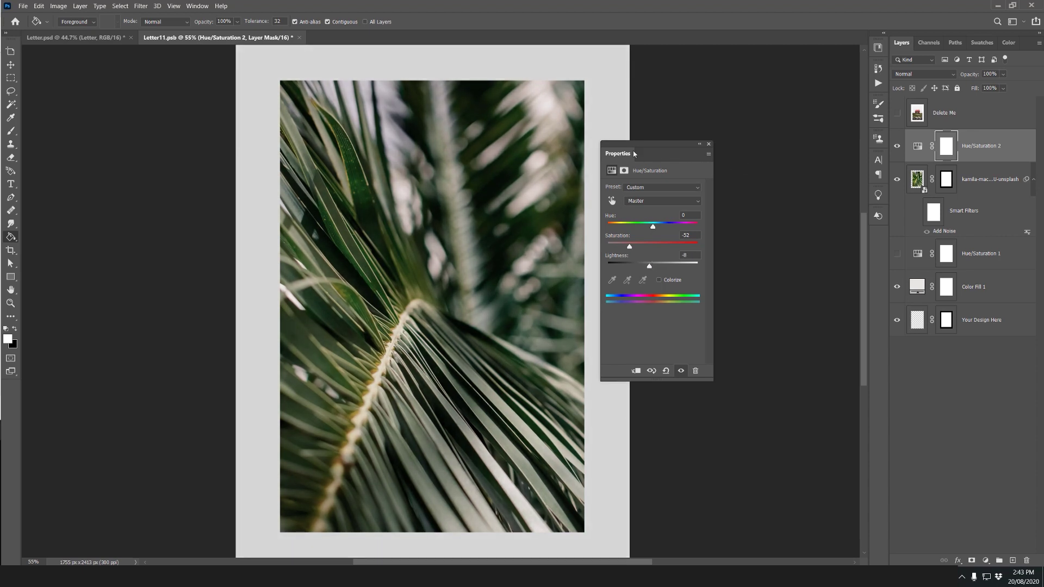
drag(634, 154, 676, 161)
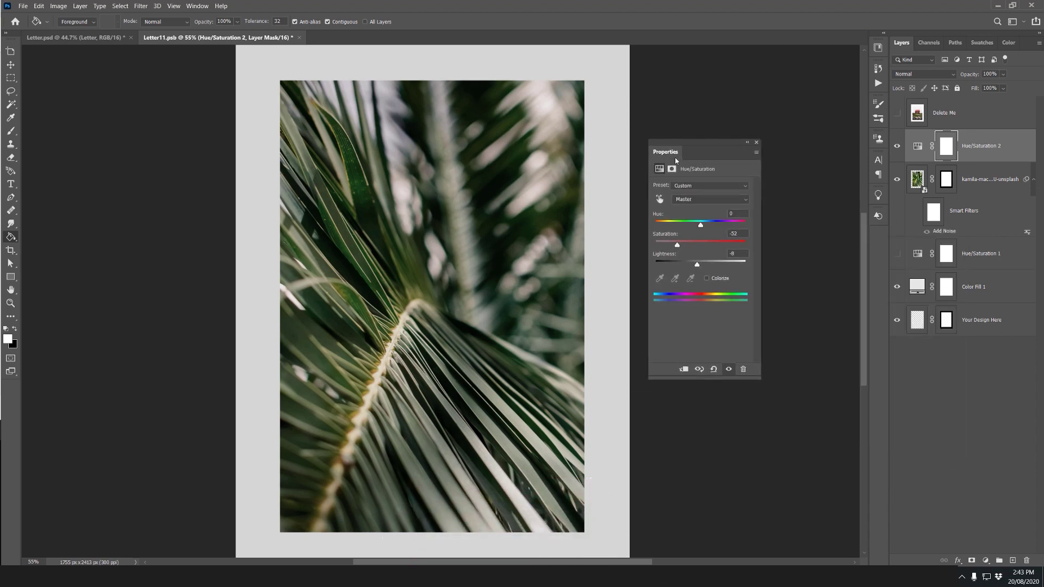
Switch the Hue/Saturation channel to Yellows and lower its Saturation to -58
click(713, 200)
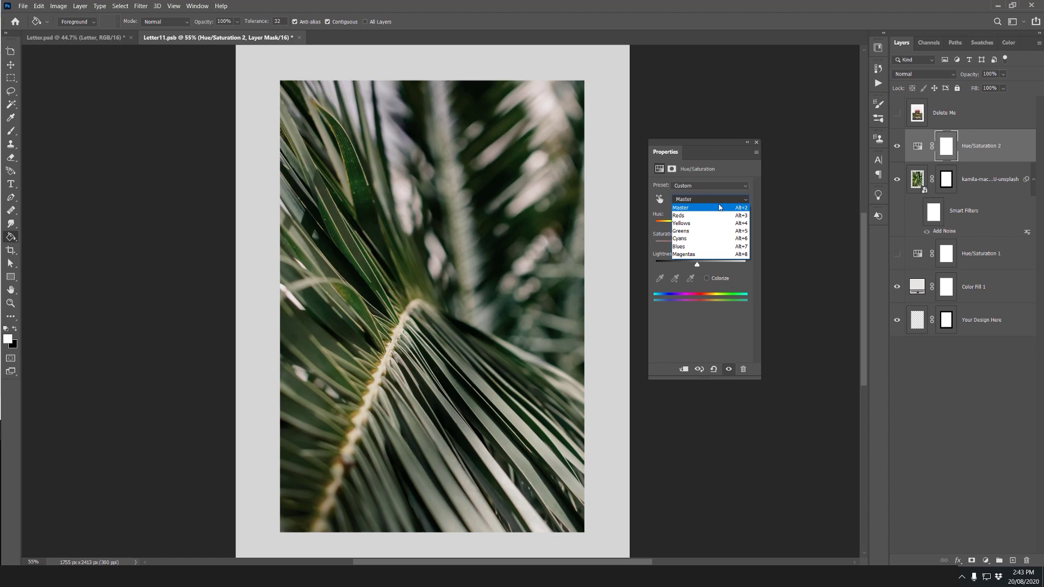
click(680, 208)
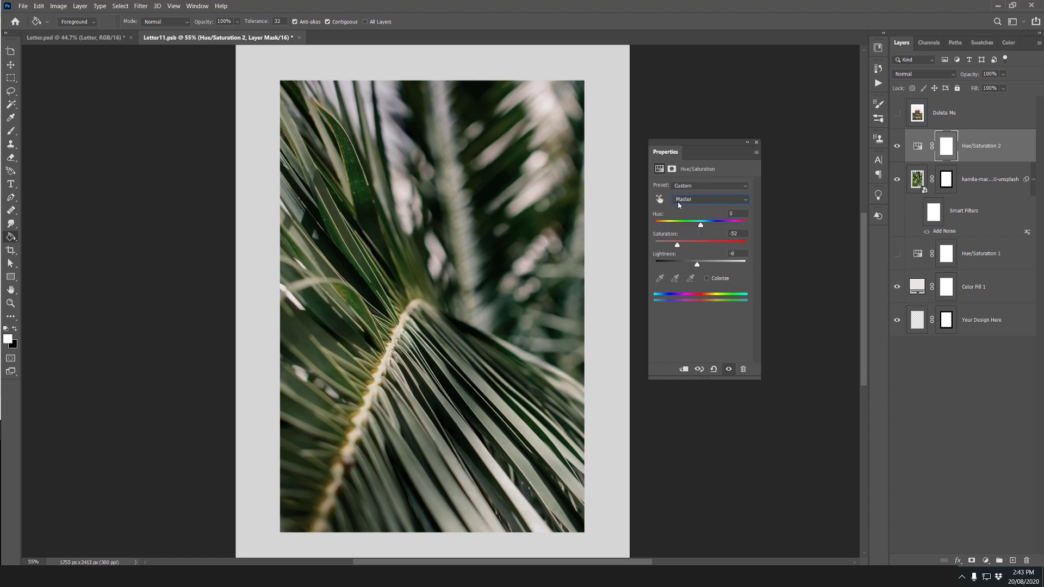
click(688, 201)
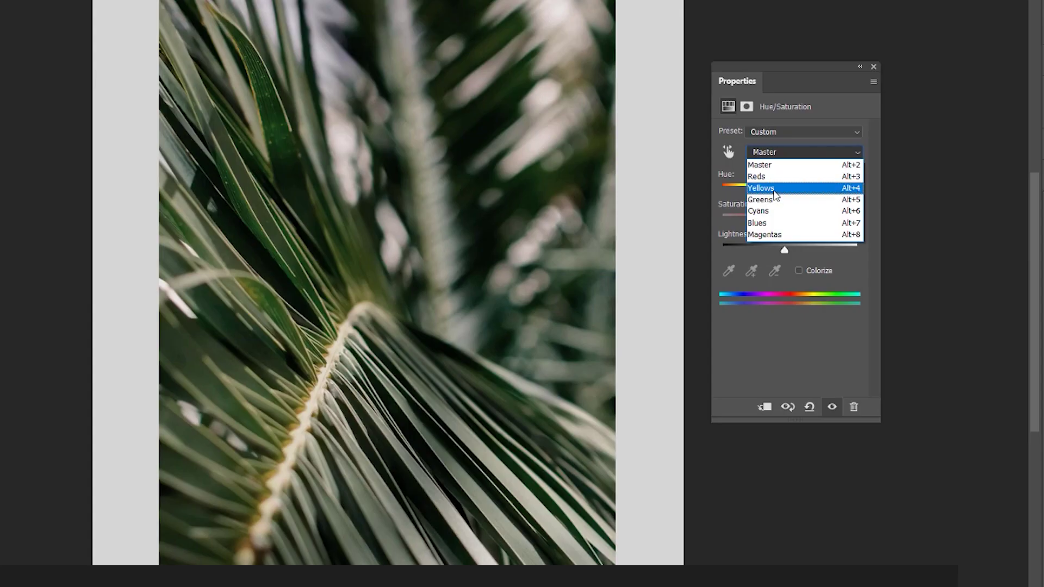
click(689, 224)
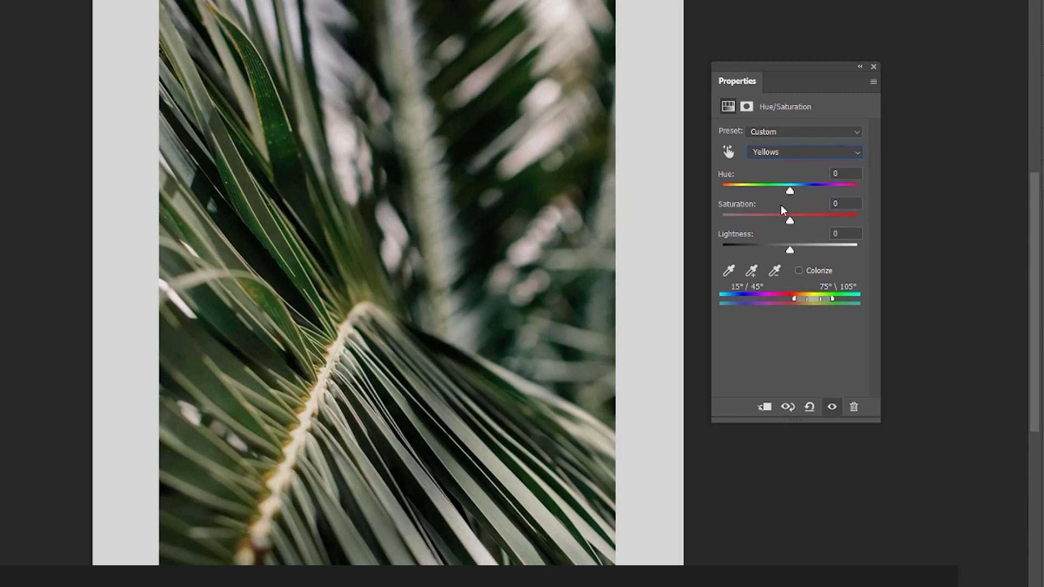
drag(785, 223, 757, 222)
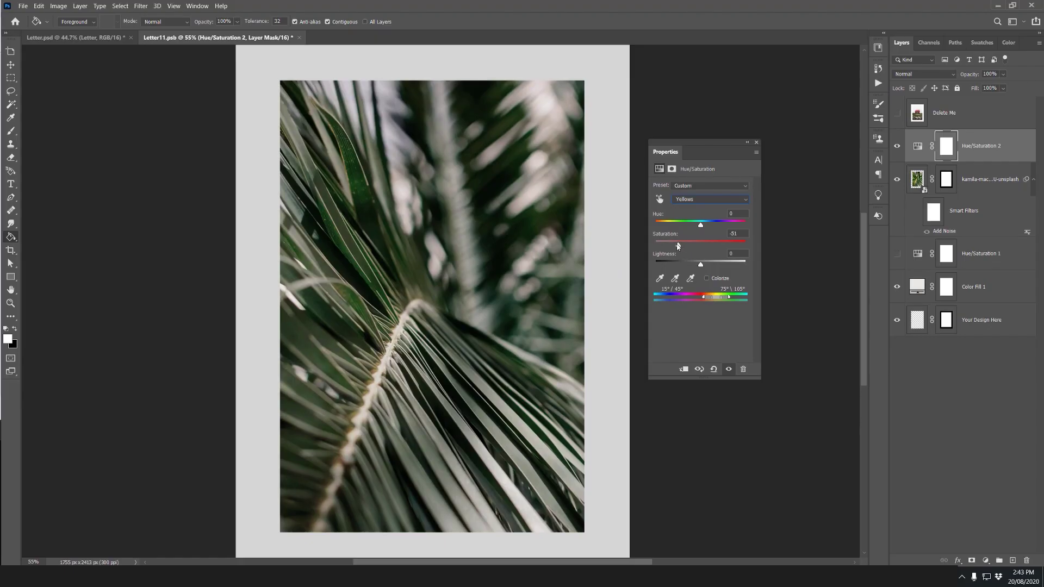
drag(678, 247, 676, 246)
Briefly boost the Yellows saturation to compare, then undo back to -58
click(10, 64)
scroll(353, 400, up, 2)
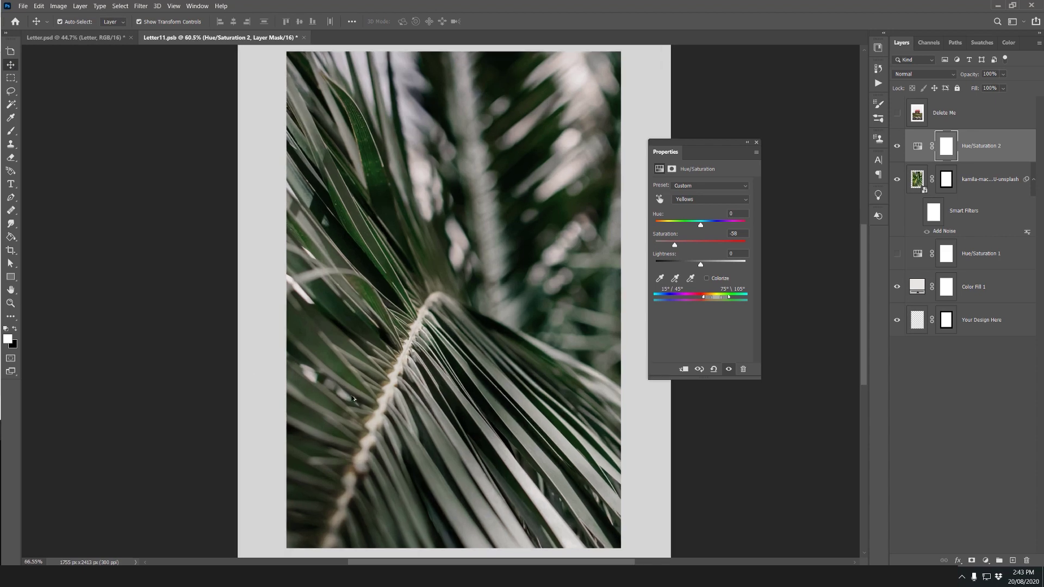
scroll(354, 400, up, 4)
scroll(415, 305, up, 1)
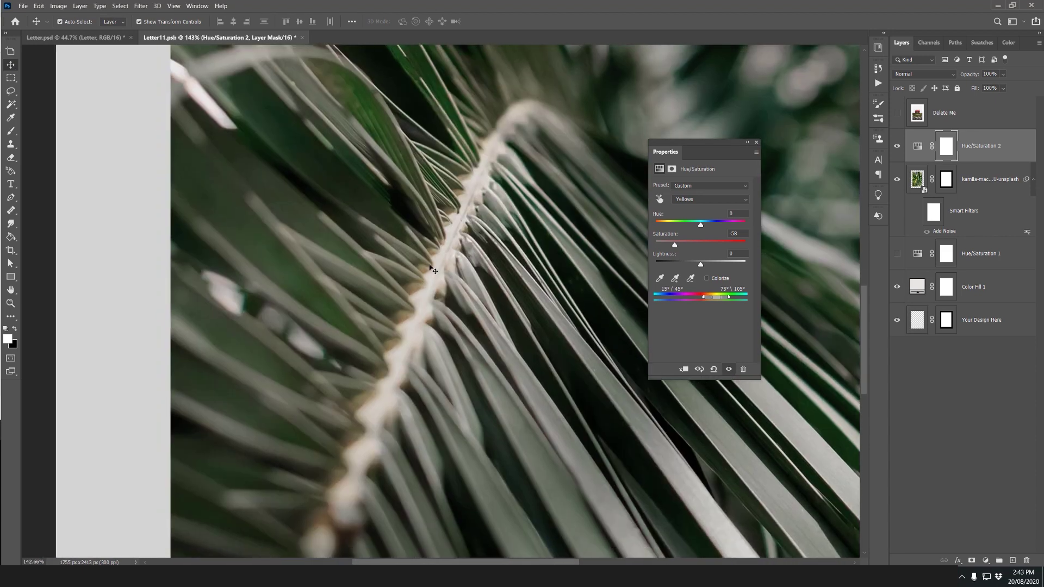
scroll(458, 290, up, 1)
drag(675, 245, 713, 242)
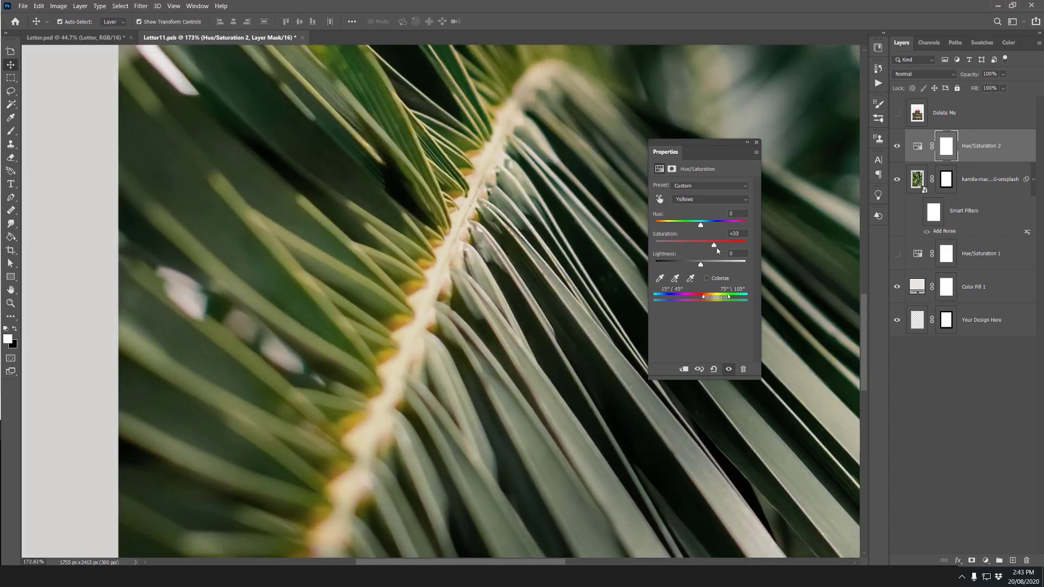
key(ctrl+z)
scroll(413, 257, down, 10)
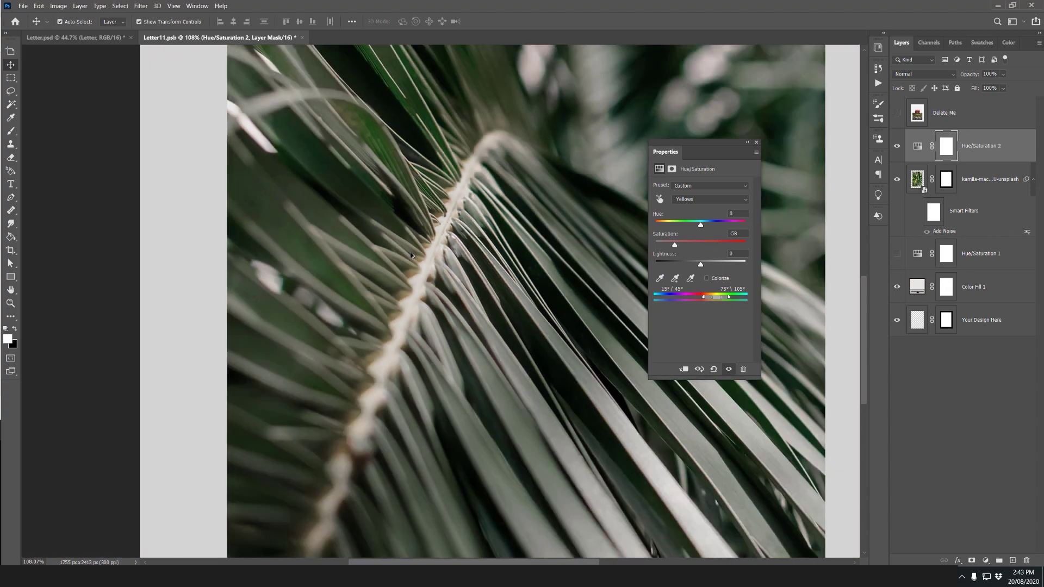
scroll(414, 257, up, 1)
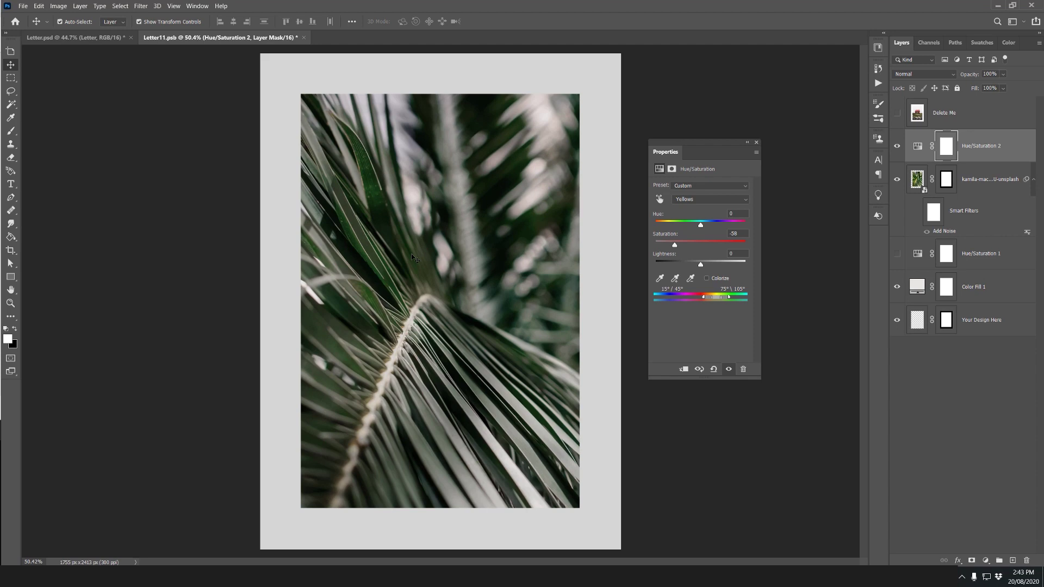
Dock the Properties panel, zoom in on the leaf and select the palm photo layer
drag(654, 144, 882, 229)
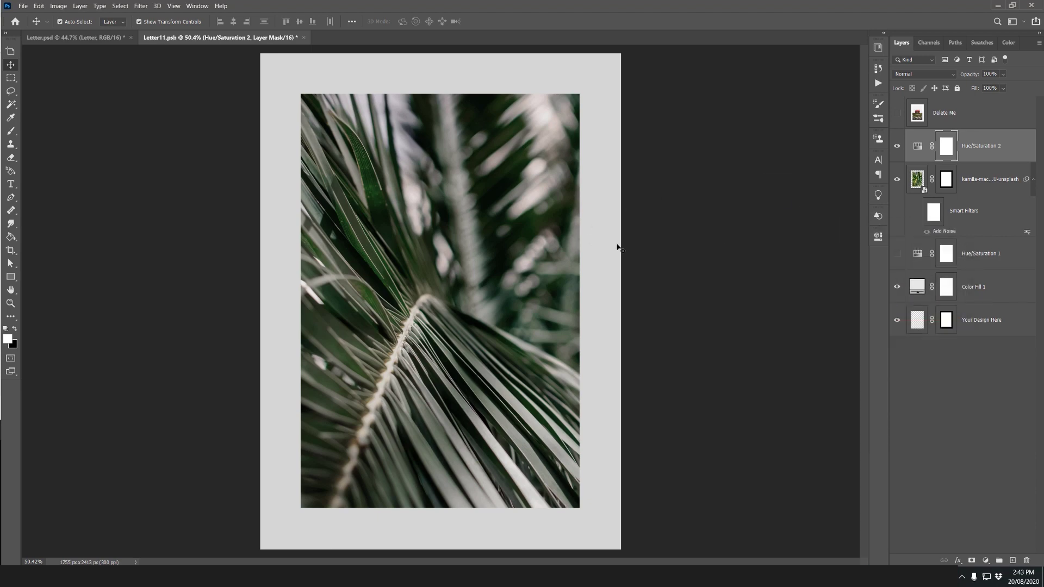
drag(417, 301, 567, 253)
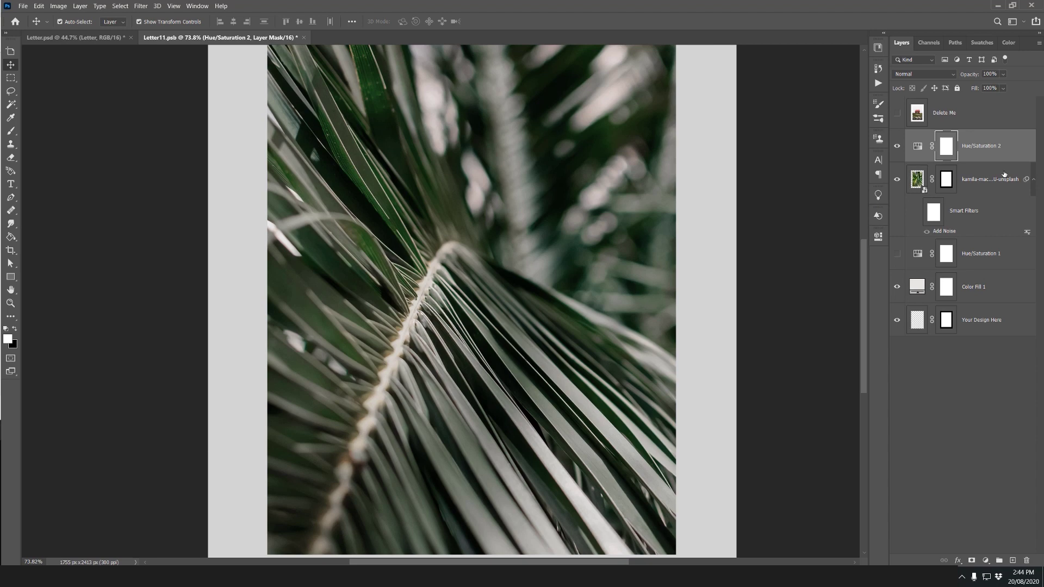
click(970, 172)
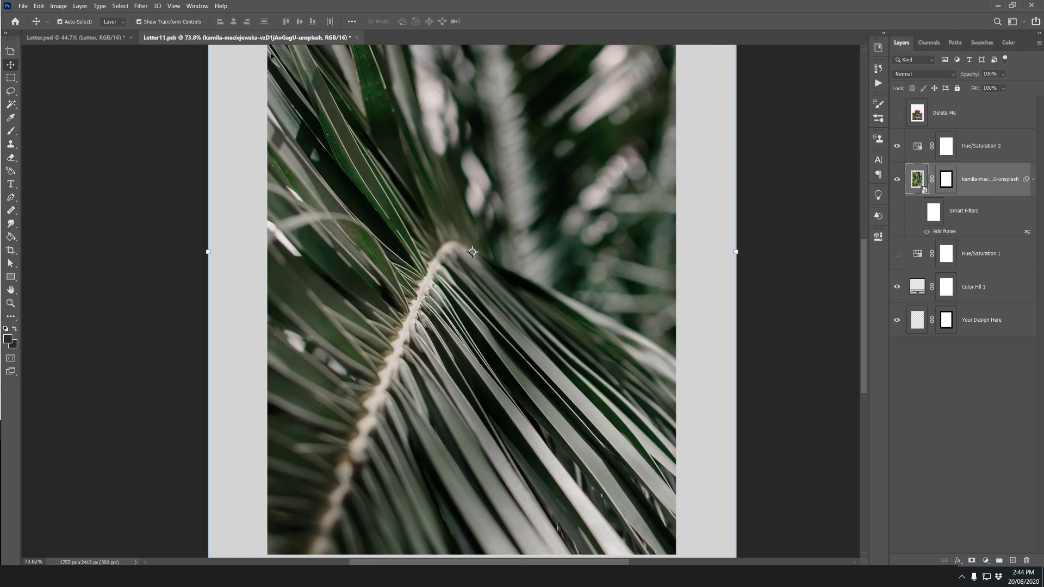
click(142, 7)
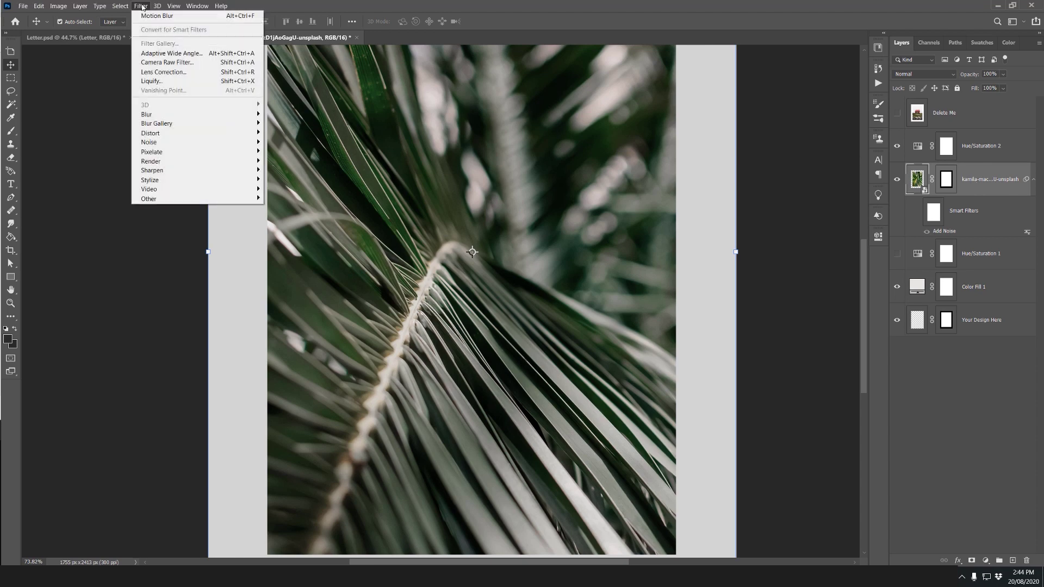
Add another Add Noise filter to the palm photo, previewing it at 100%
mouse_move(177, 141)
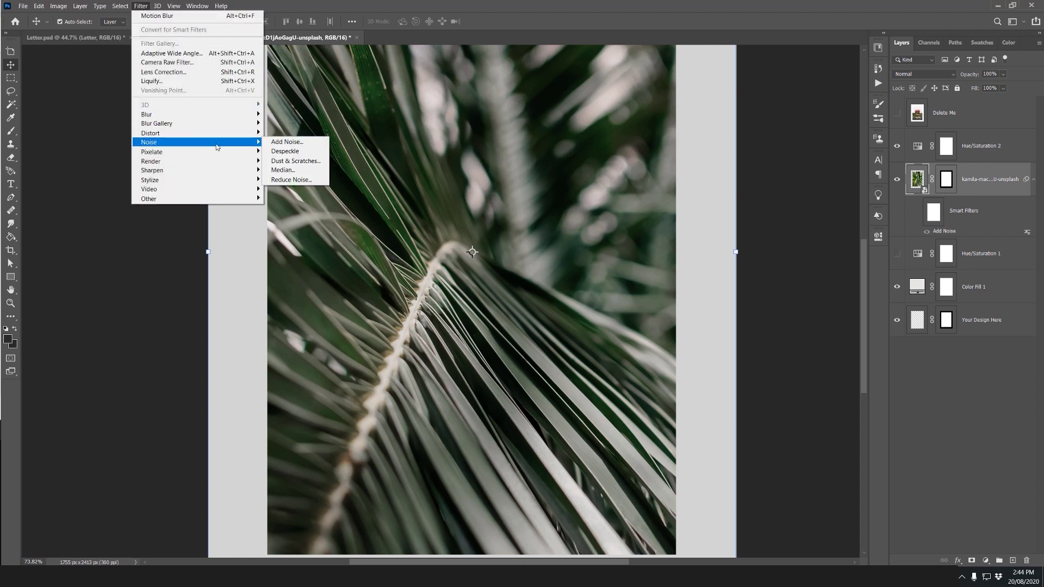
click(301, 142)
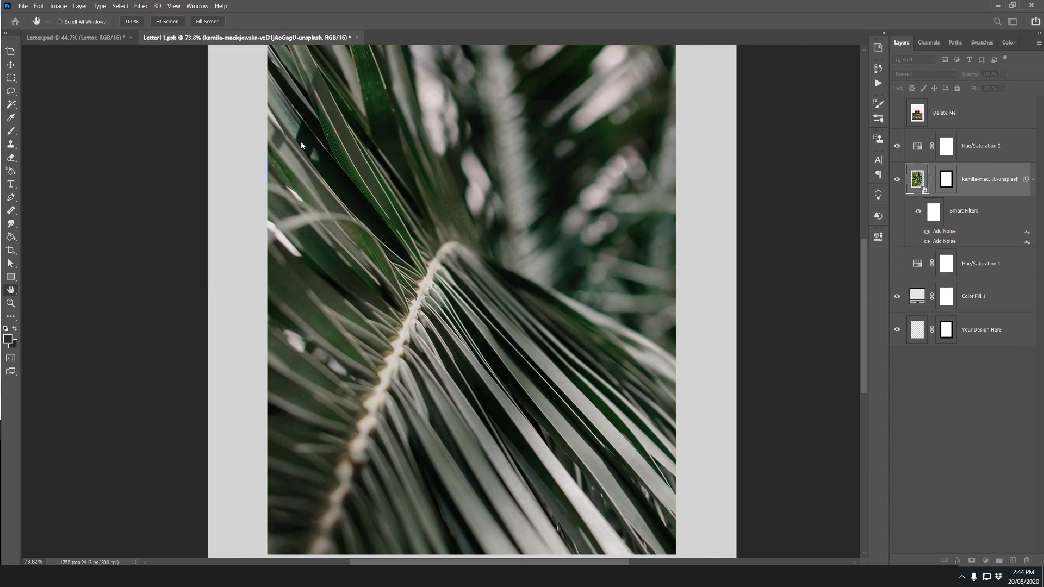
drag(491, 99, 527, 149)
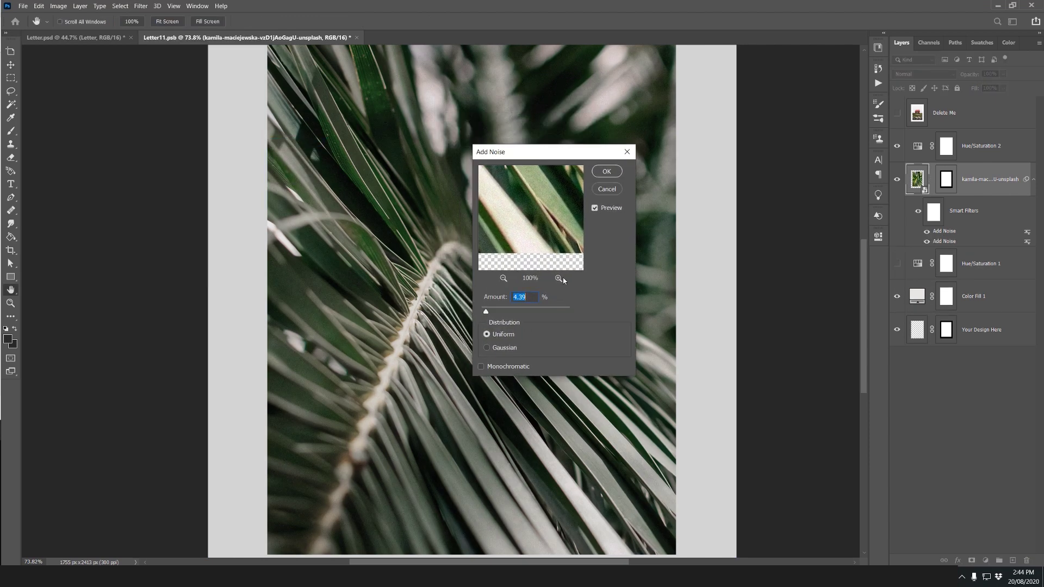
click(559, 278)
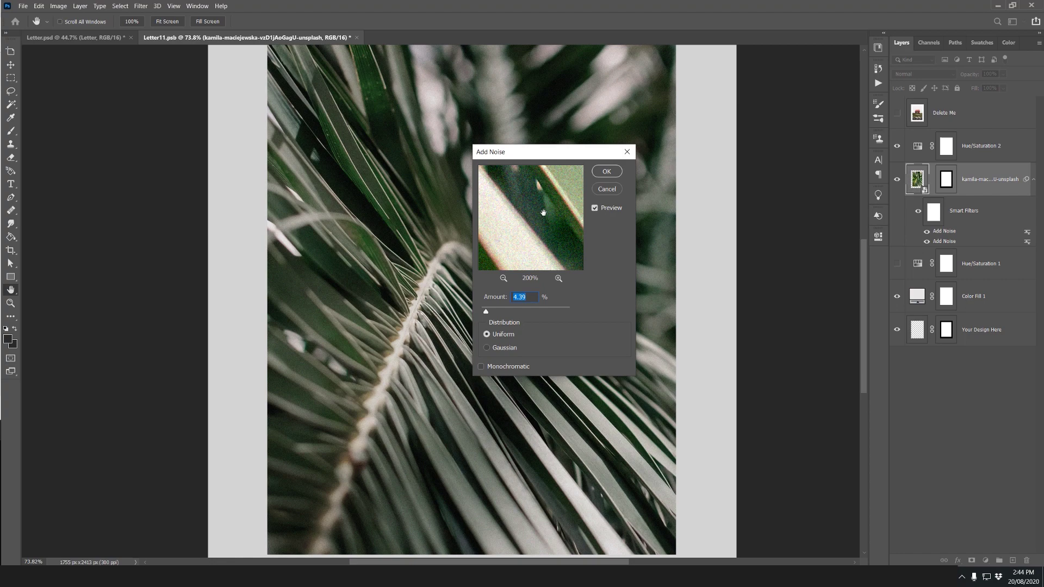
click(504, 278)
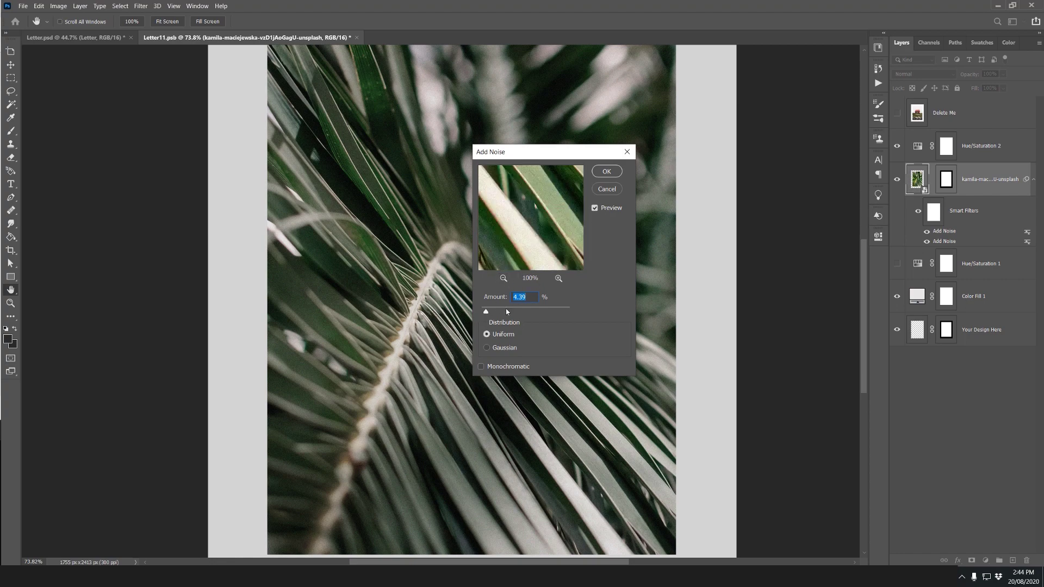
Lower the noise Amount to about 3.44%, make it Monochromatic, and apply the filter
drag(487, 314, 531, 312)
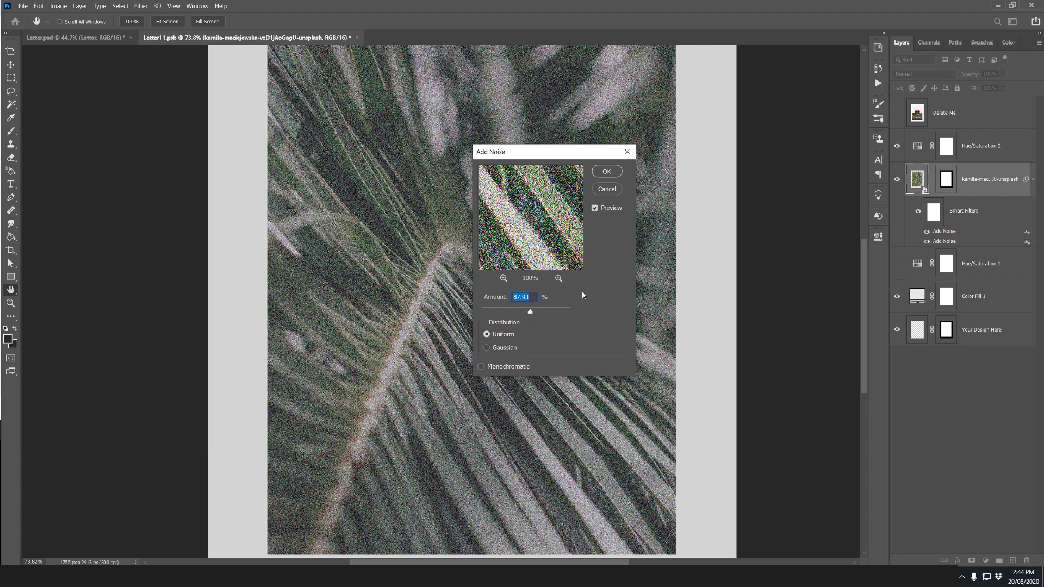
click(492, 312)
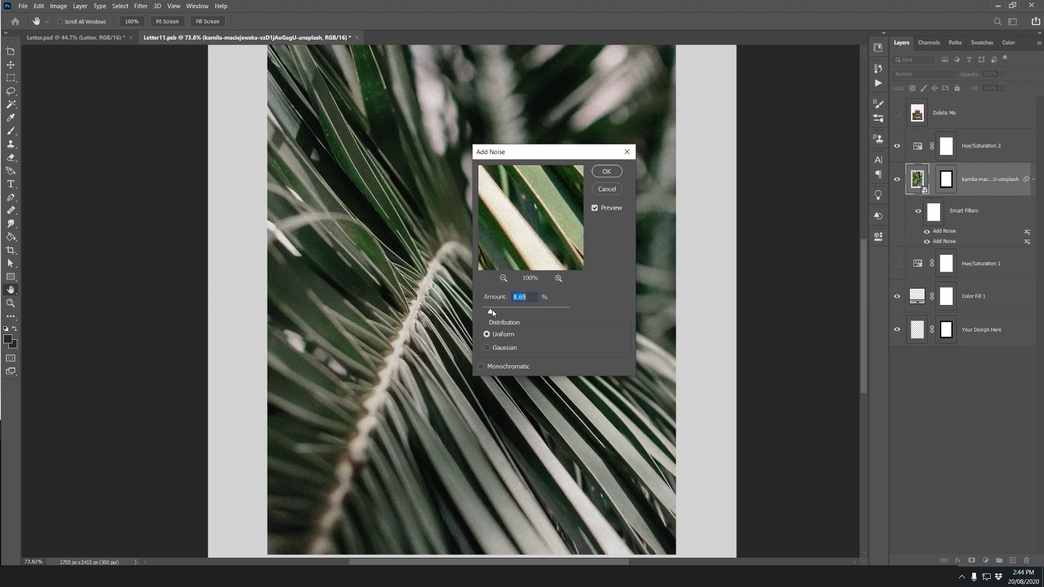
drag(493, 313, 484, 313)
drag(517, 152, 593, 148)
click(553, 345)
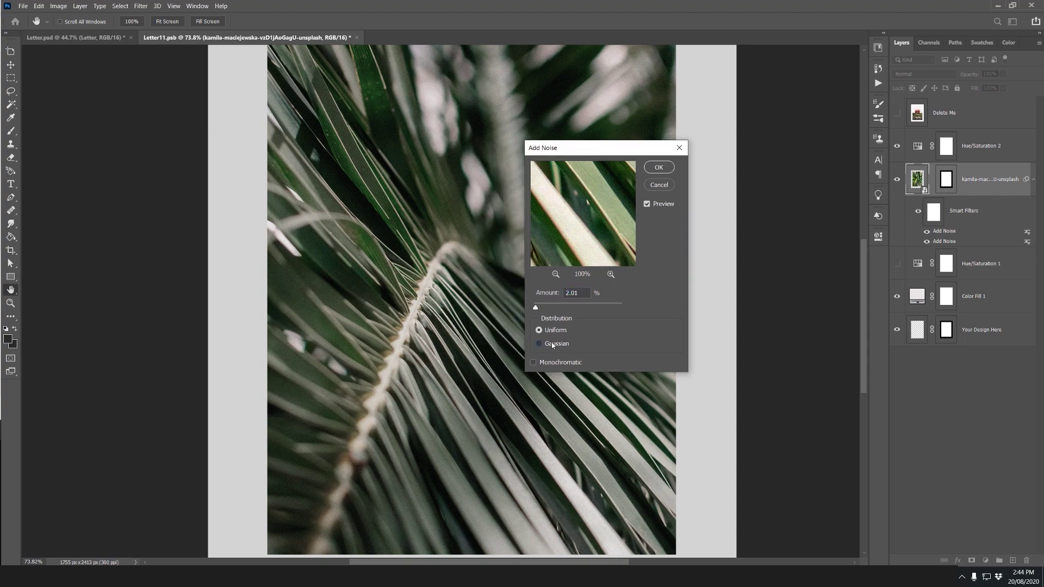
click(556, 333)
click(554, 365)
click(647, 204)
click(658, 169)
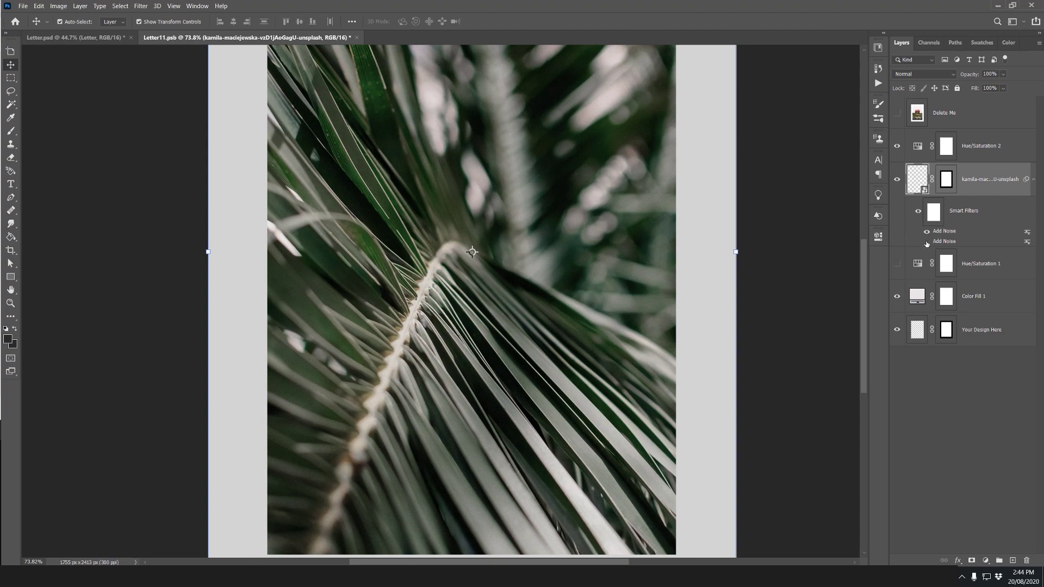
scroll(301, 307, up, 1)
scroll(302, 306, up, 10)
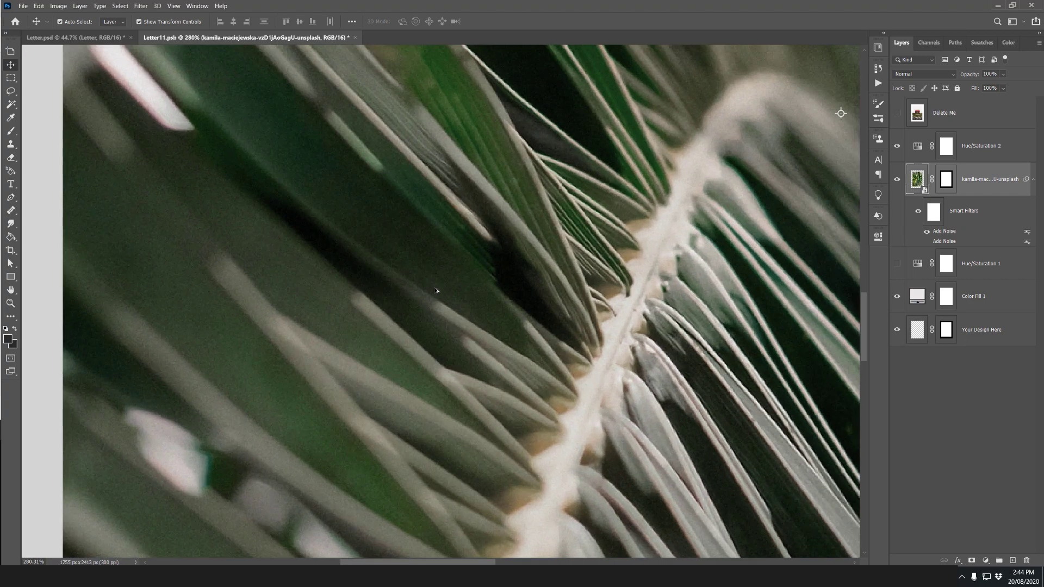
scroll(351, 281, up, 3)
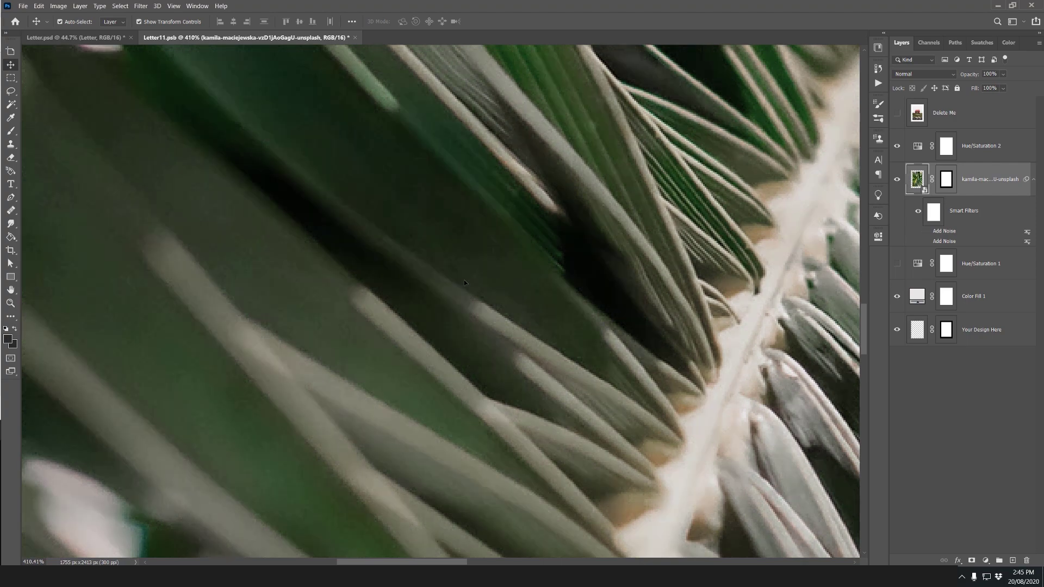
scroll(464, 282, down, 10)
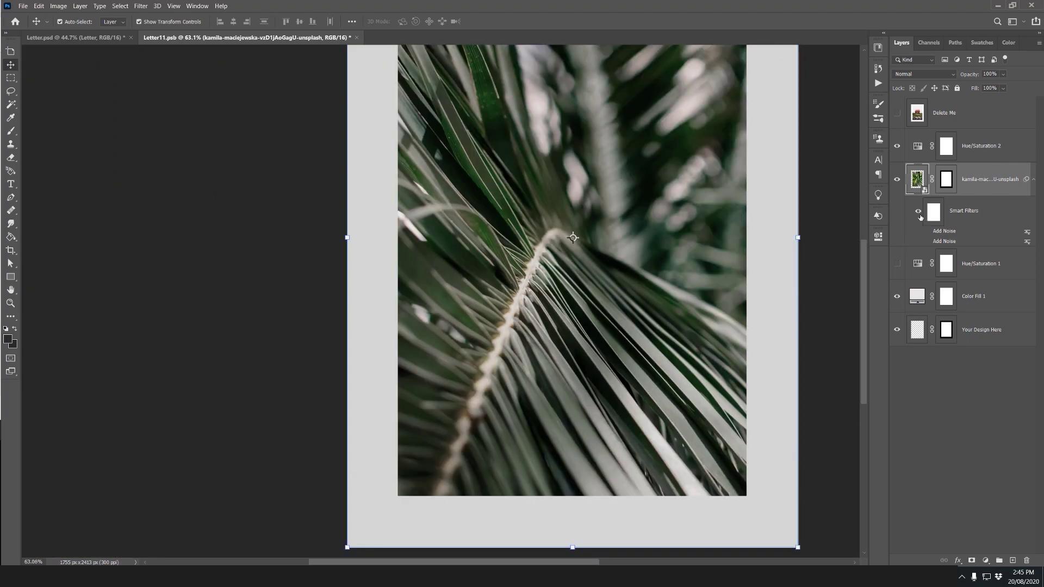
click(927, 232)
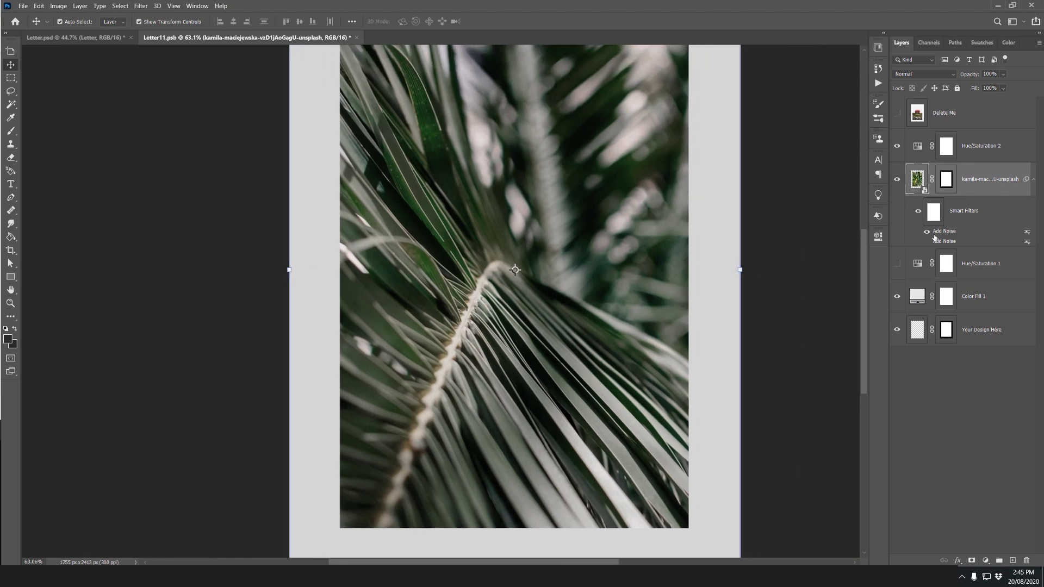
scroll(634, 287, up, 1)
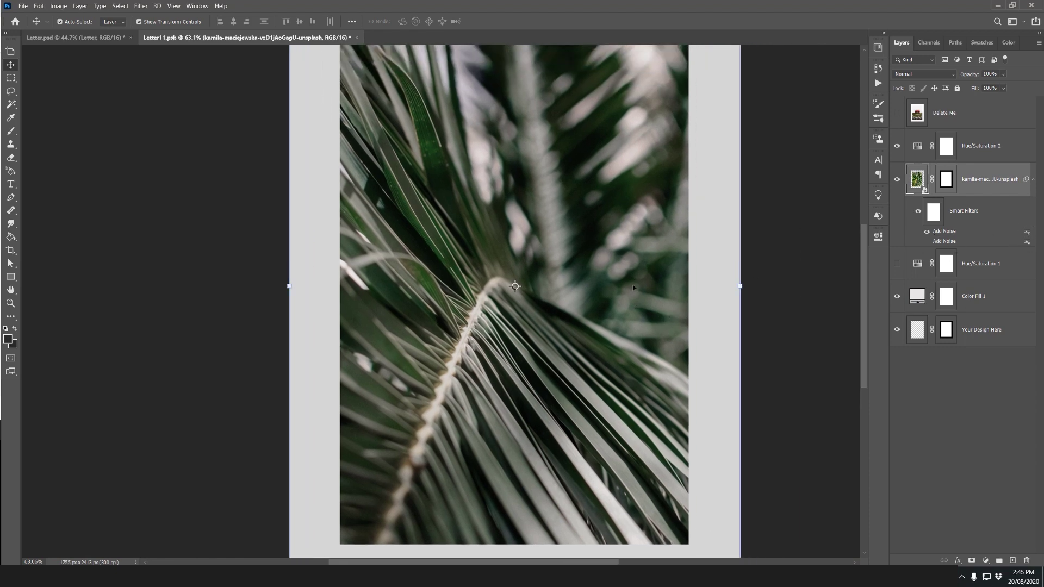
scroll(634, 287, down, 1)
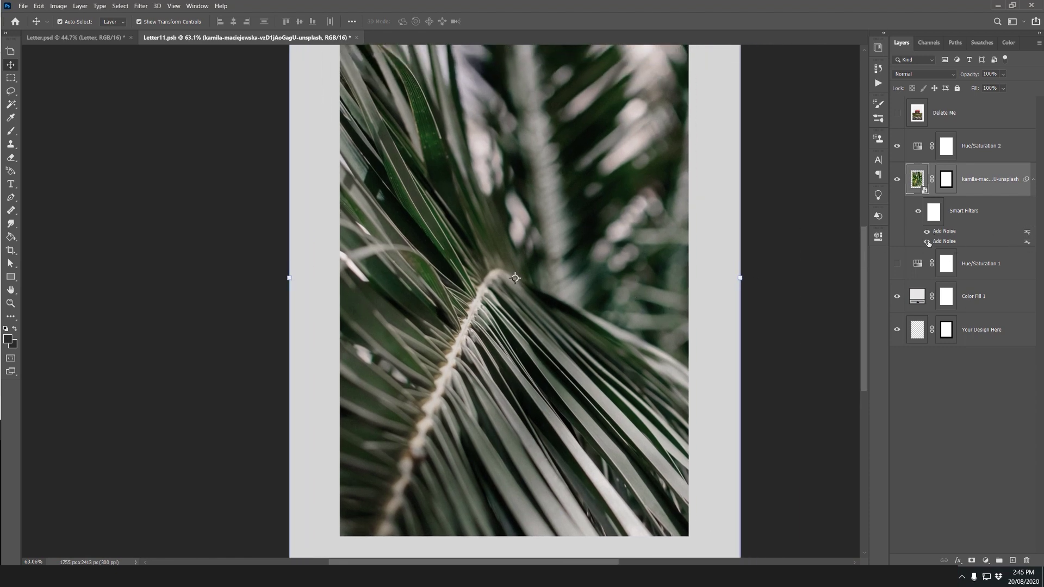
scroll(482, 277, up, 5)
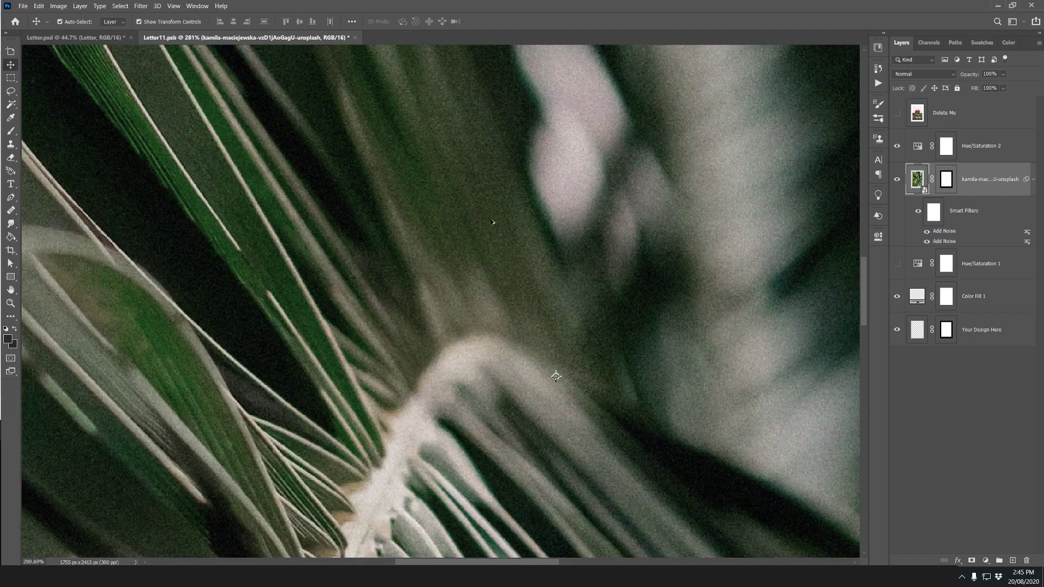
scroll(498, 236, down, 5)
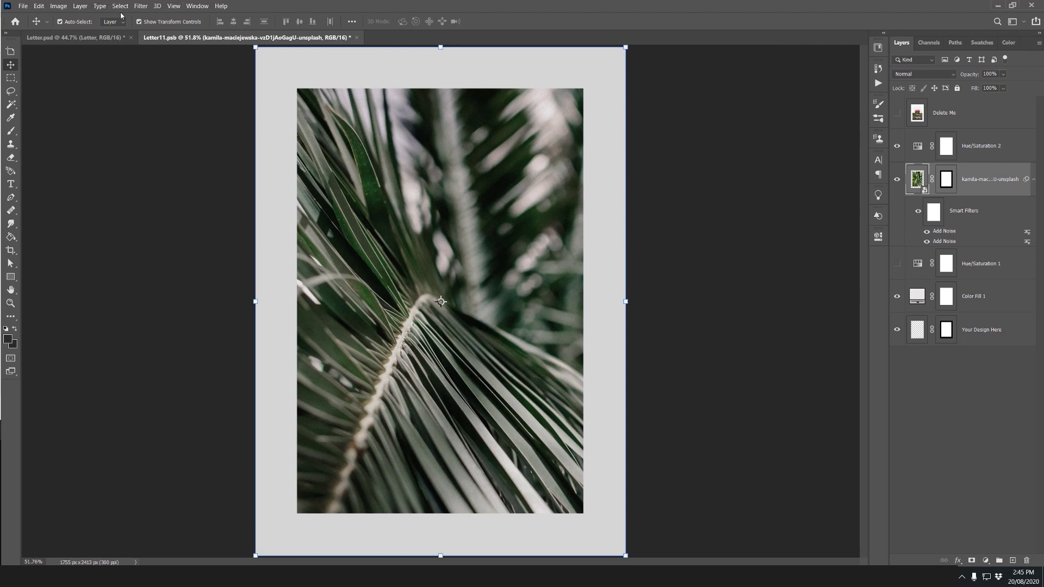
Reopen Add Noise but cancel without adding a third noise filter
click(141, 6)
mouse_move(155, 142)
click(288, 143)
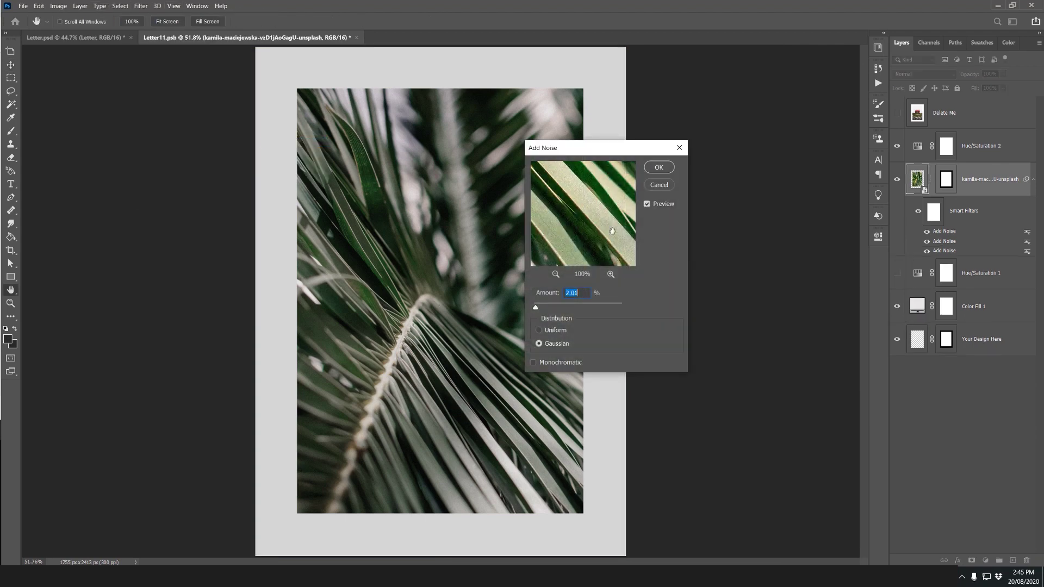
click(660, 185)
Toggle Hue/Saturation 2 off and back on to compare the muted colours
click(822, 191)
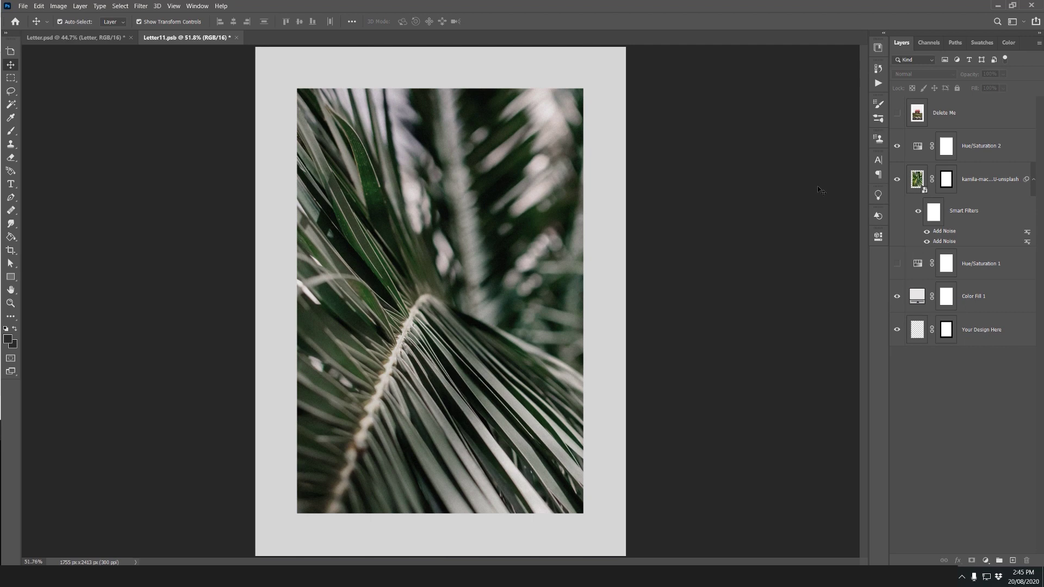
click(897, 146)
click(287, 281)
scroll(277, 283, down, 1)
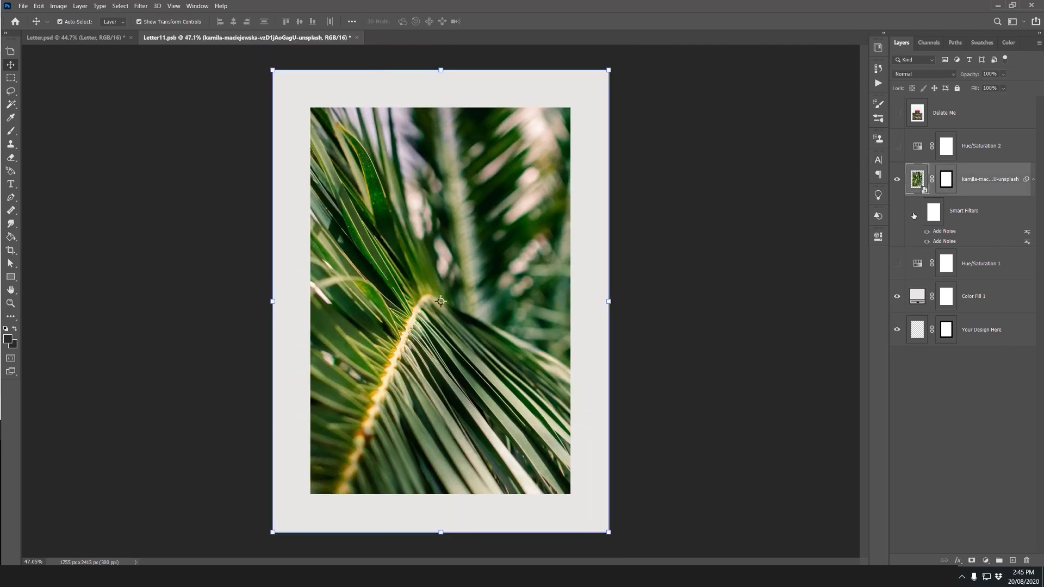
click(898, 146)
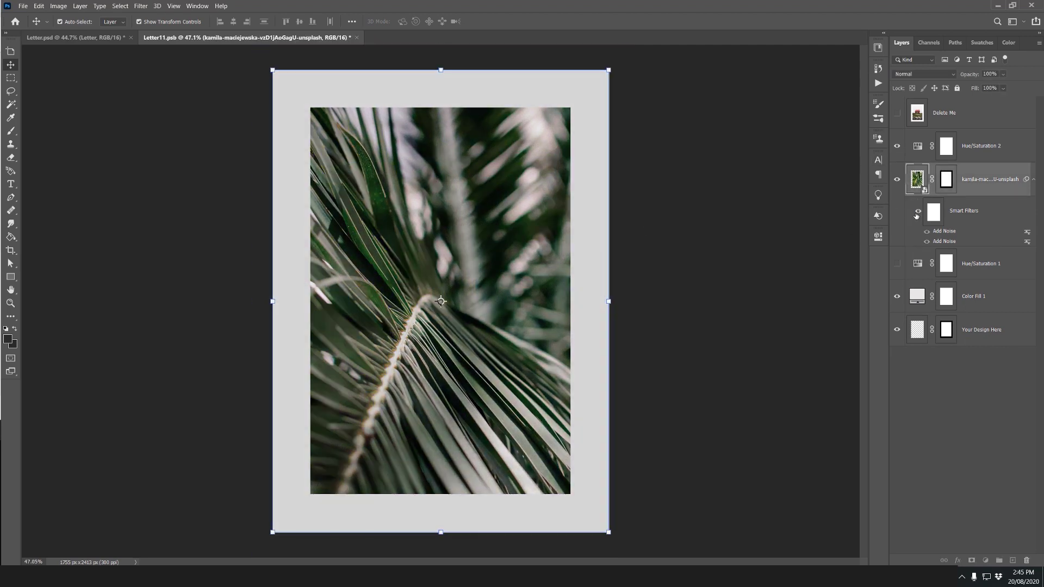
click(665, 270)
scroll(640, 265, down, 1)
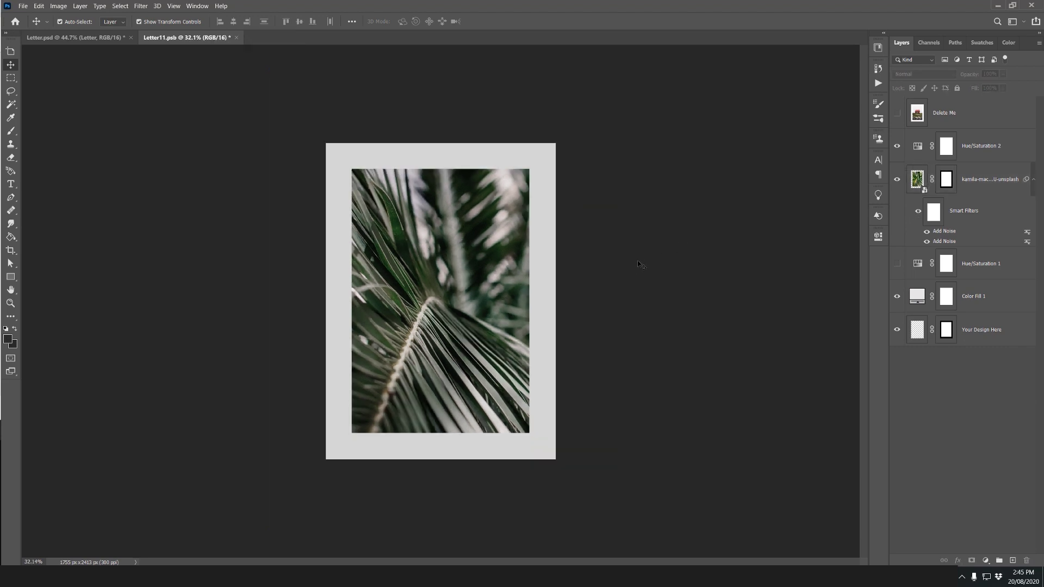
Save the smart object with Ctrl+S and return to the Letter.psd mock-up
key(ctrl+s)
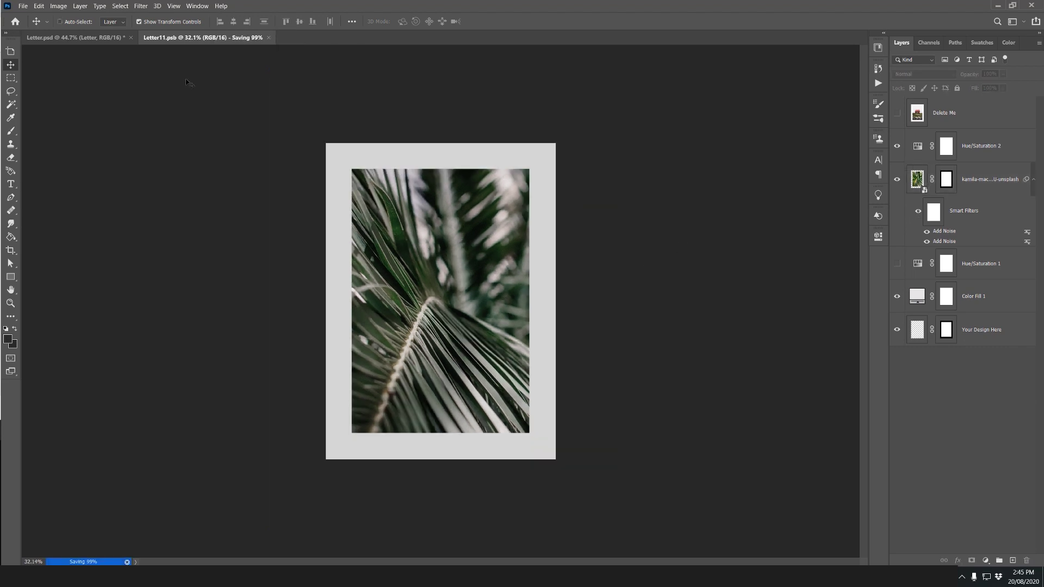
click(92, 37)
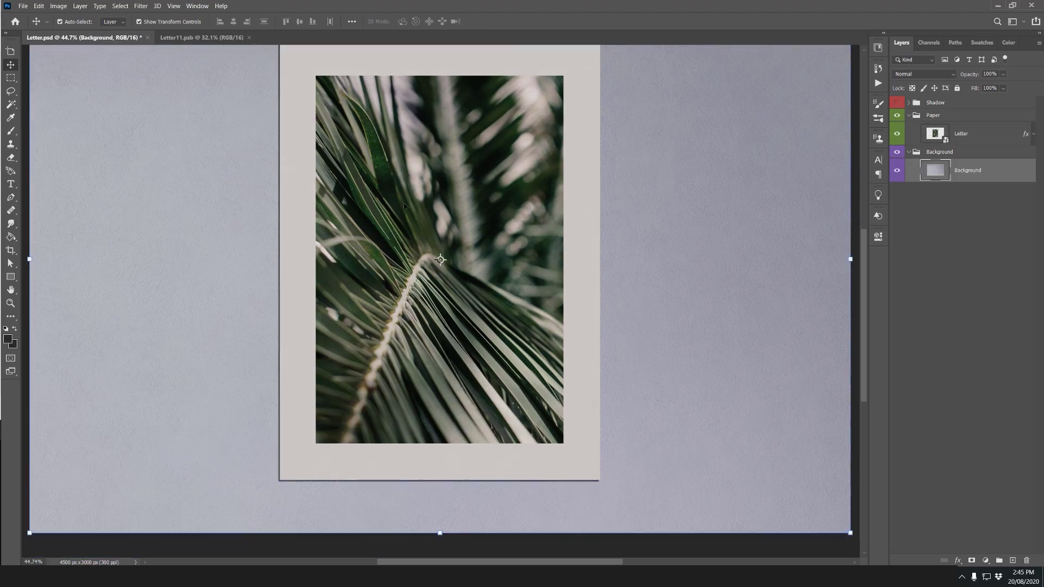
scroll(820, 213, down, 2)
click(820, 214)
scroll(762, 228, down, 2)
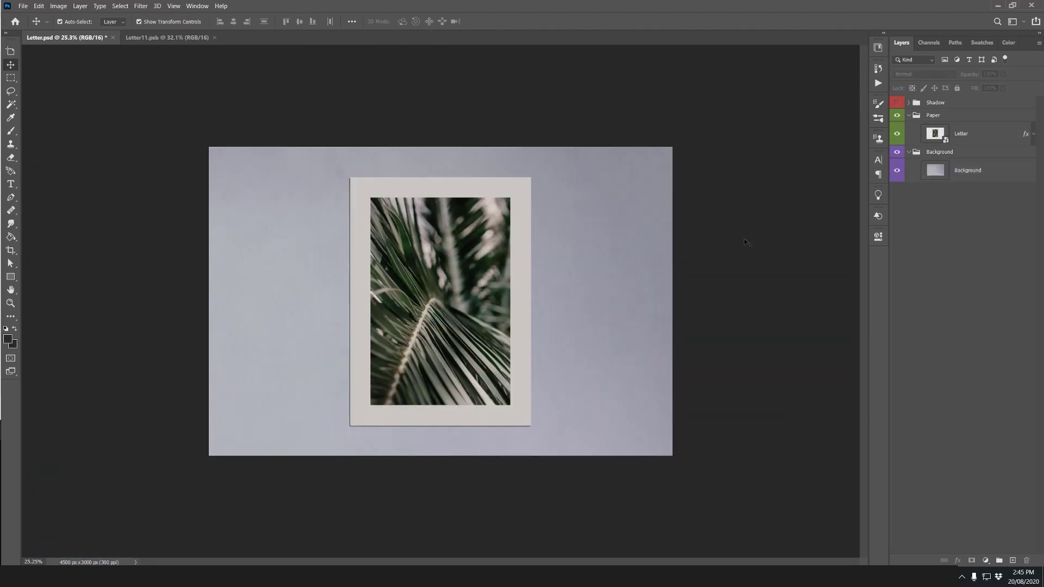
scroll(748, 243, up, 2)
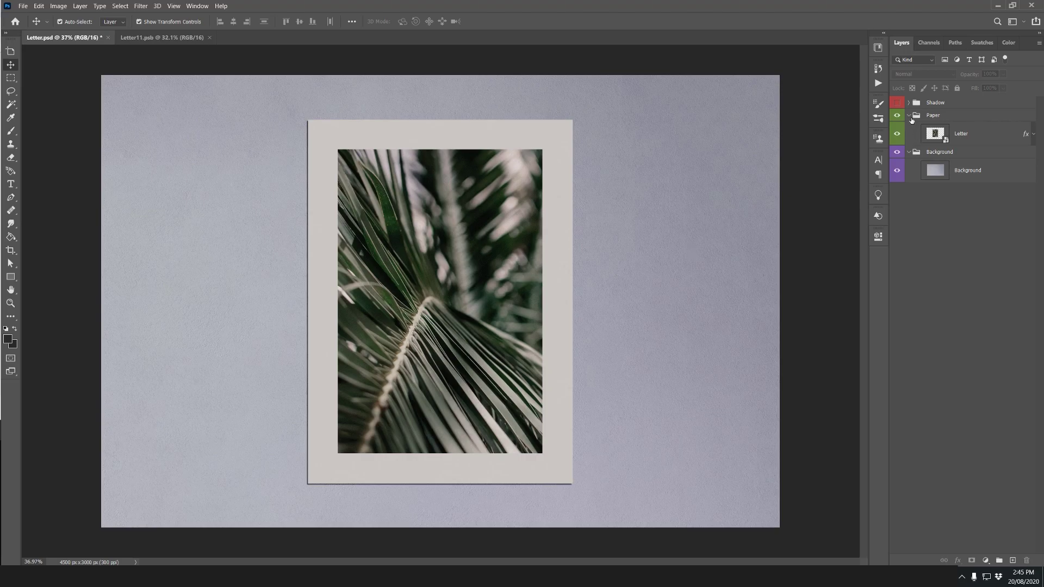
Expand the Shadow group and make the leaf-shadow overlay visible
click(909, 102)
click(897, 104)
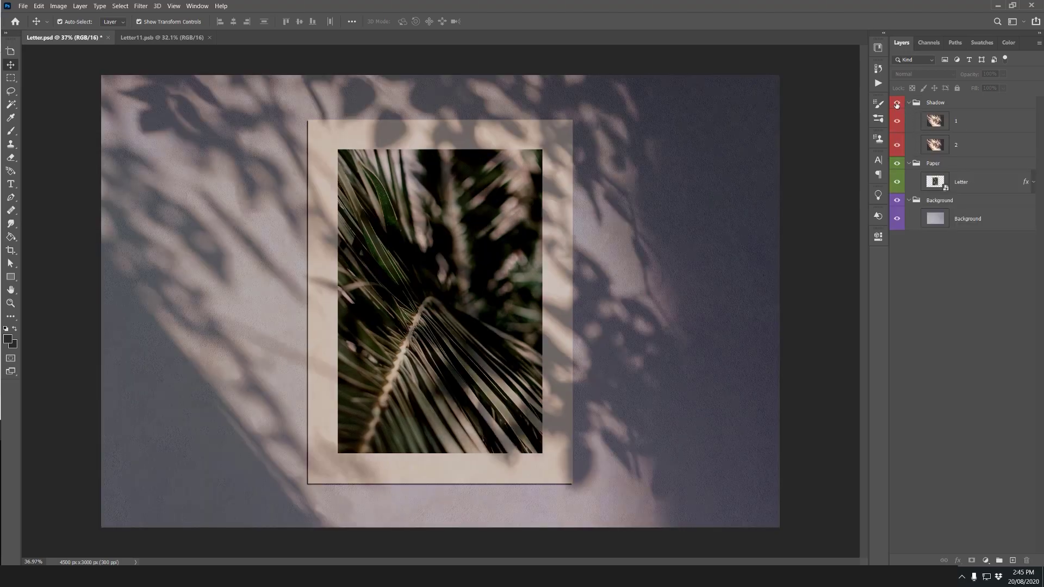
scroll(681, 216, down, 3)
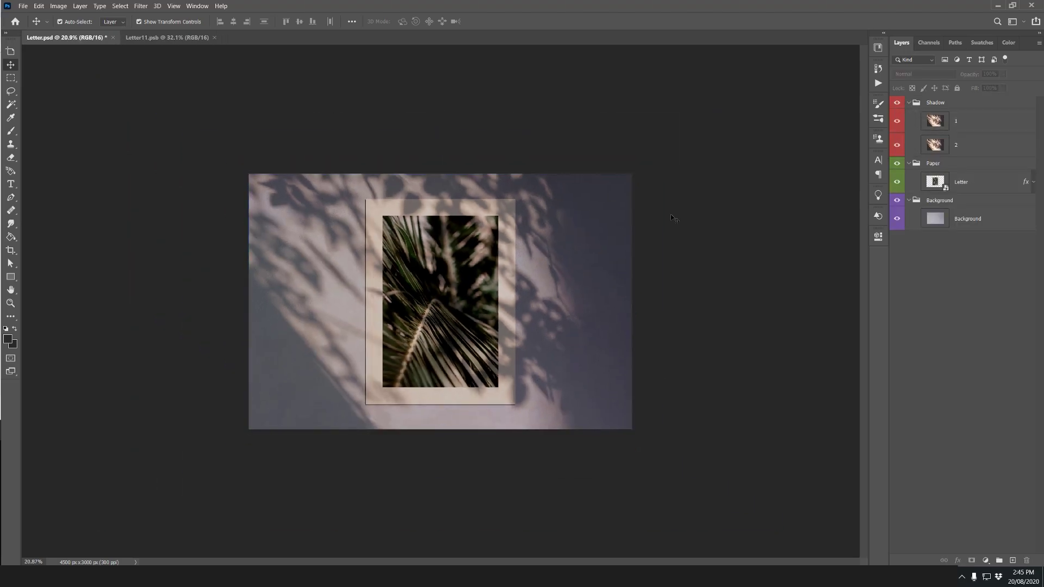
scroll(332, 292, up, 3)
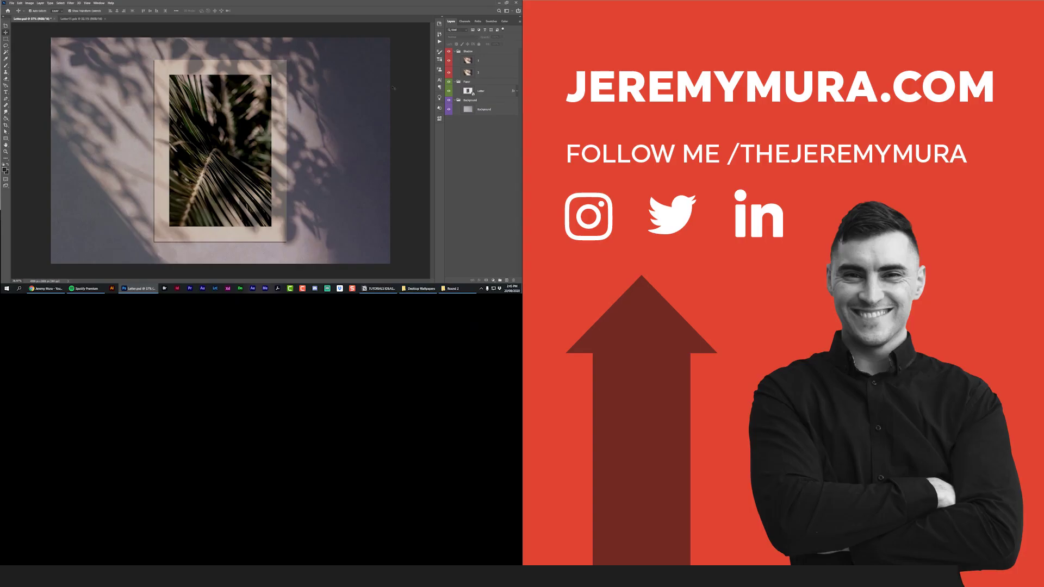
Turn off the Shadow group's visibility to remove the leaf shadows
click(448, 52)
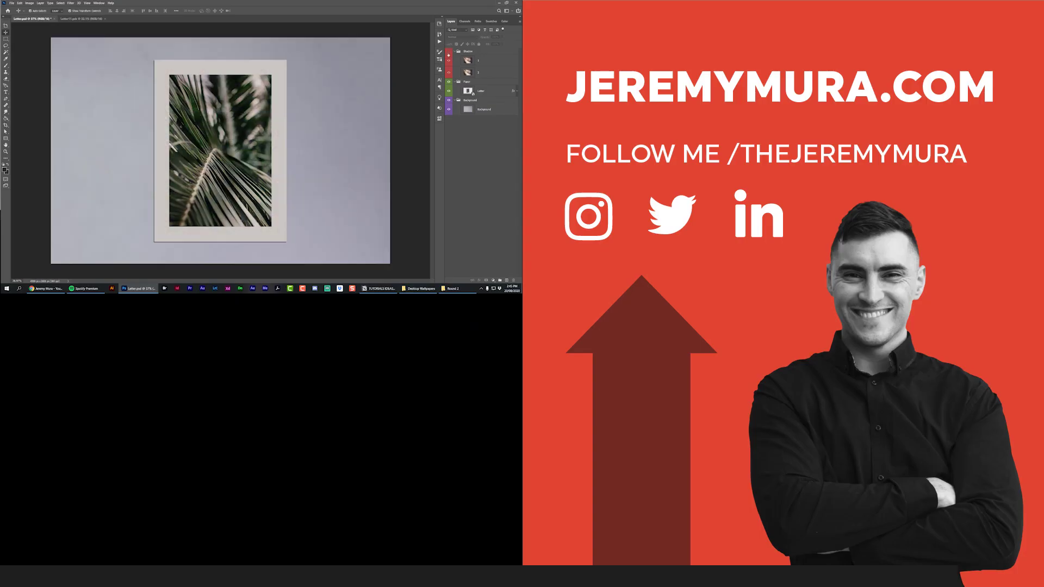